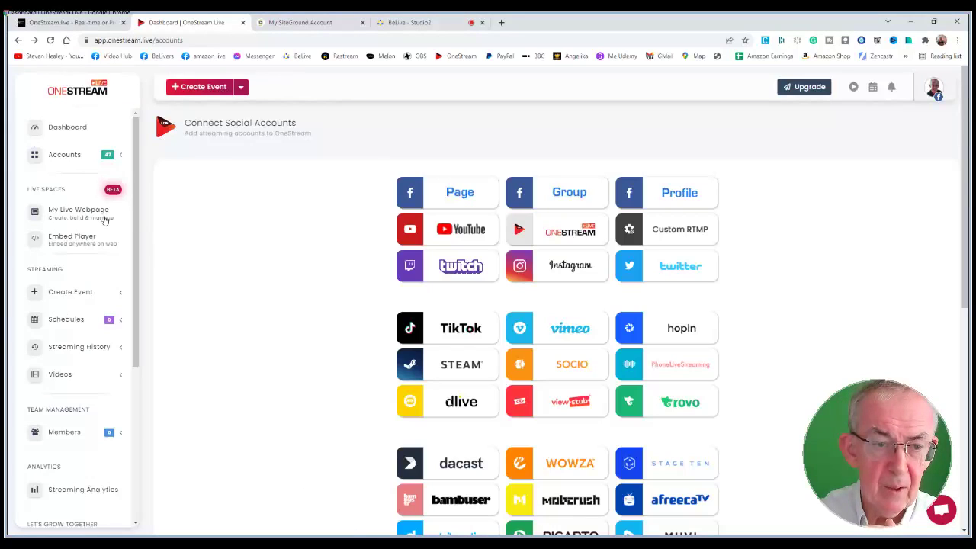
Step: Open My Live Webpage and preview the Creek, Cove, Bay and Delta templates one after another
click(105, 219)
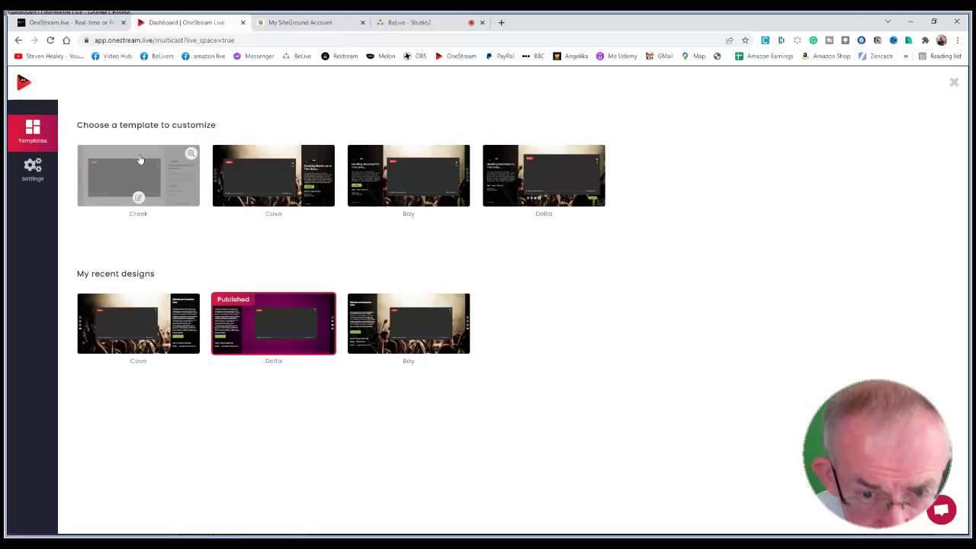
click(191, 155)
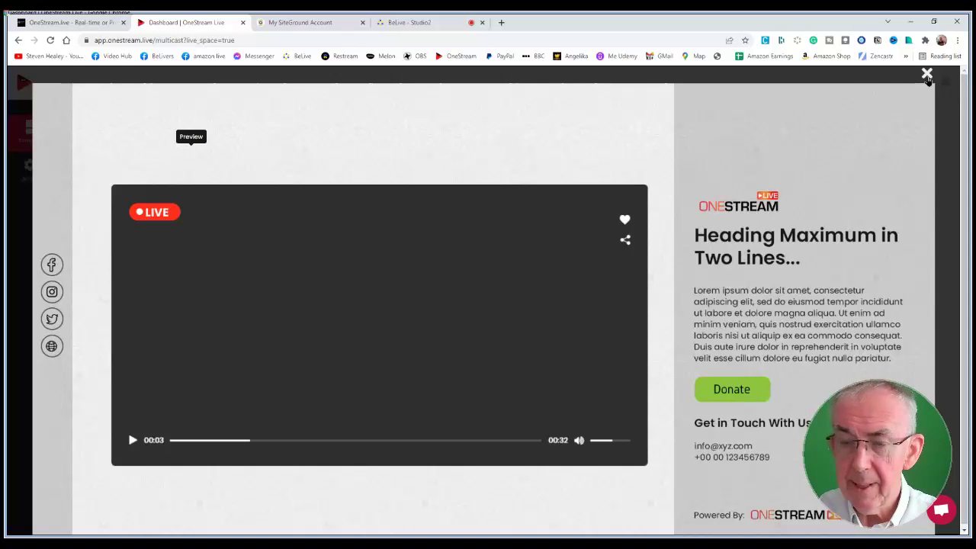
click(927, 75)
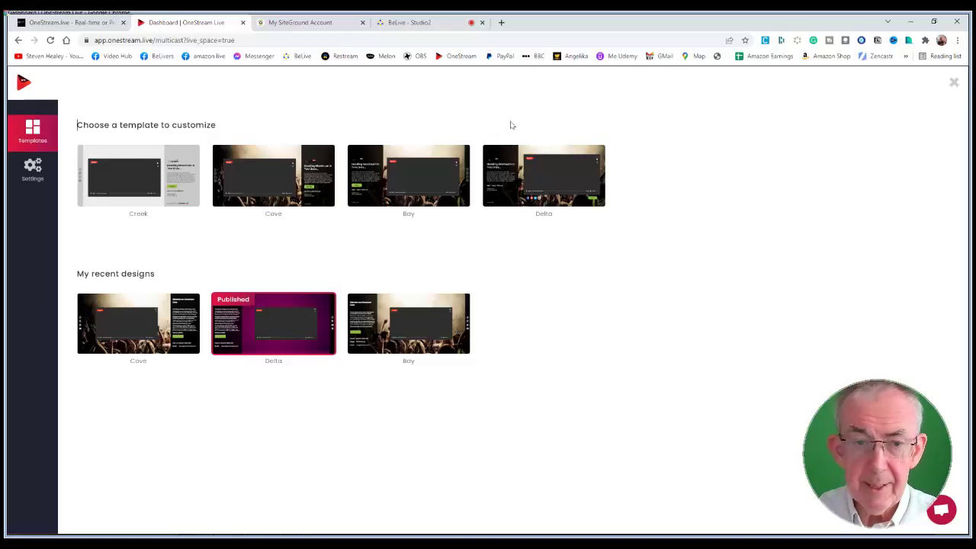
click(319, 156)
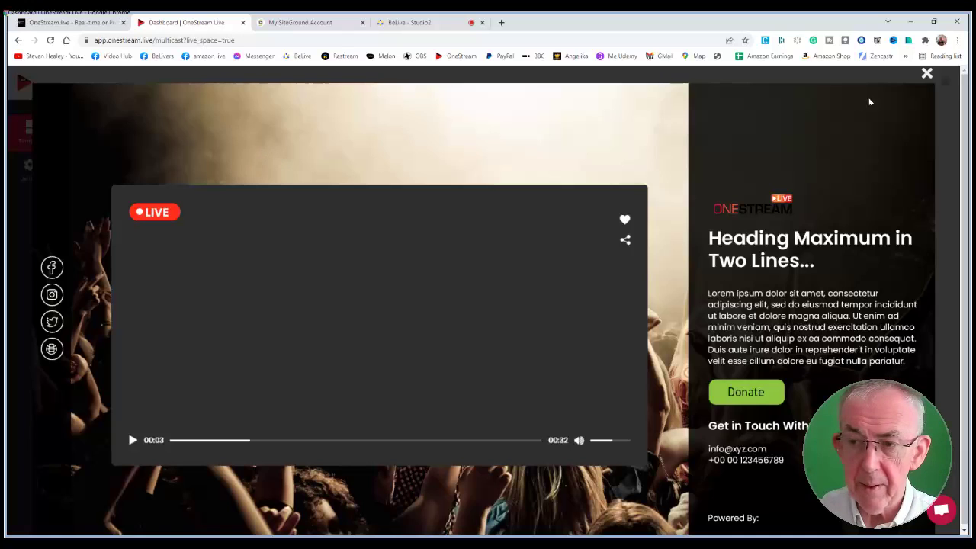
click(926, 73)
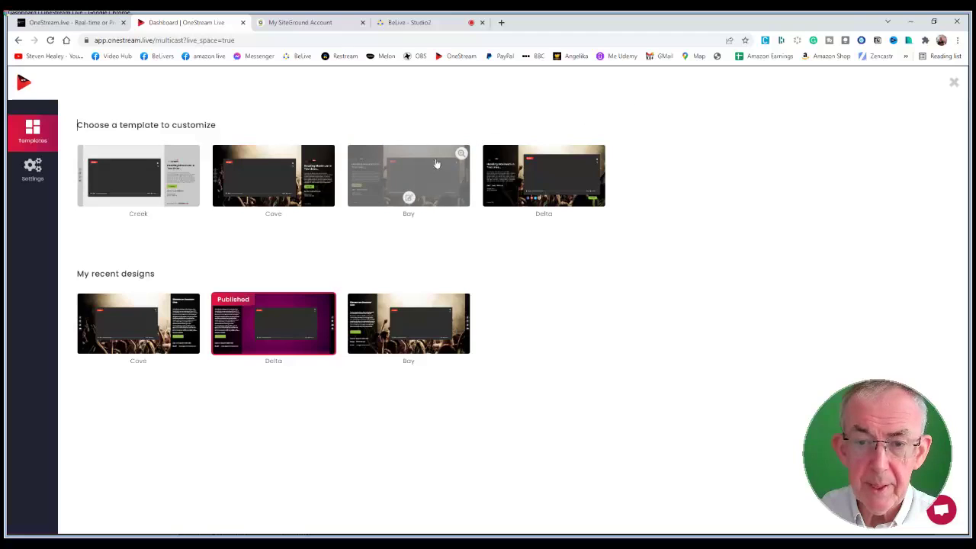
click(462, 156)
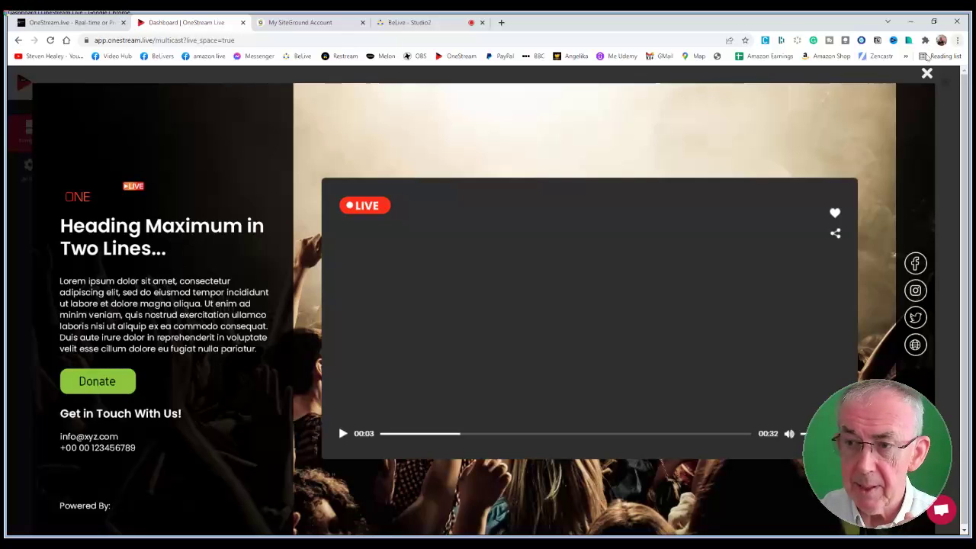
click(926, 73)
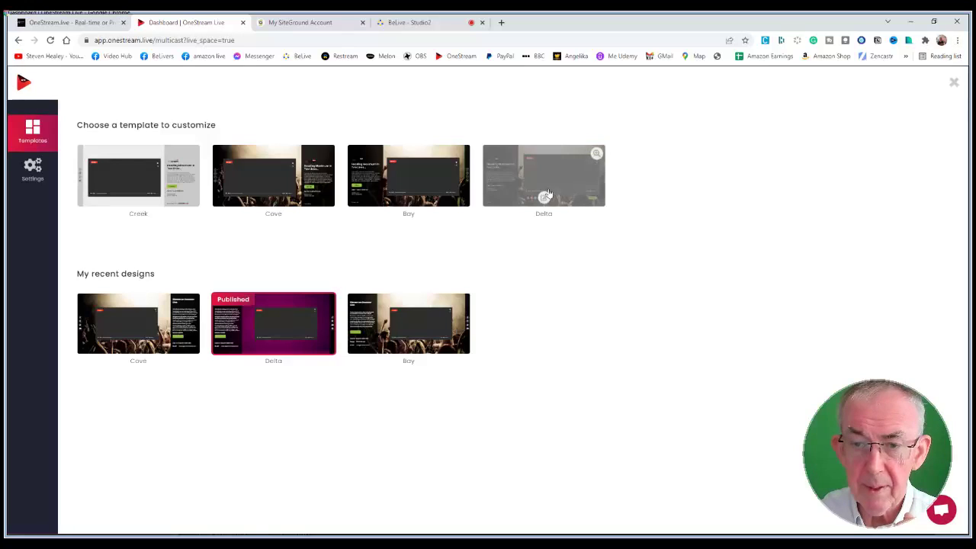
click(593, 155)
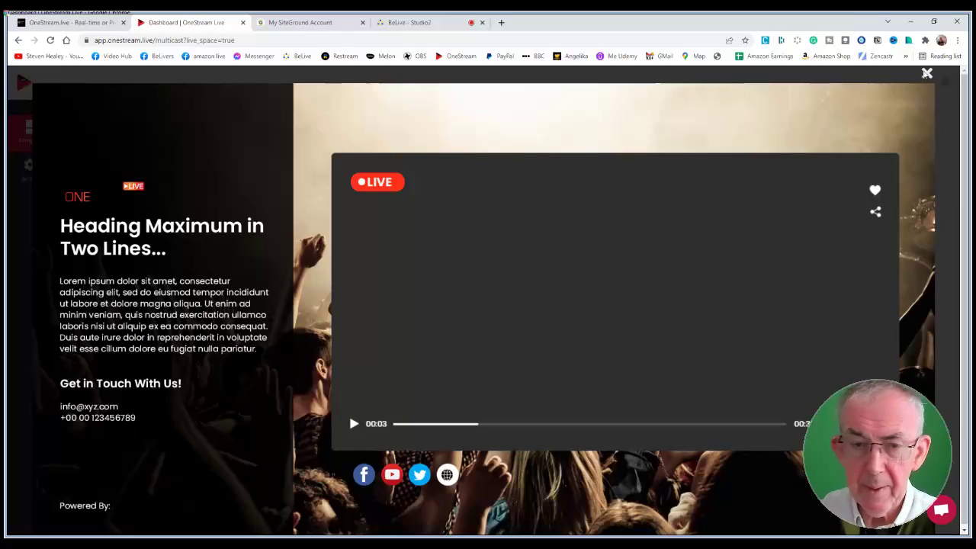
click(926, 73)
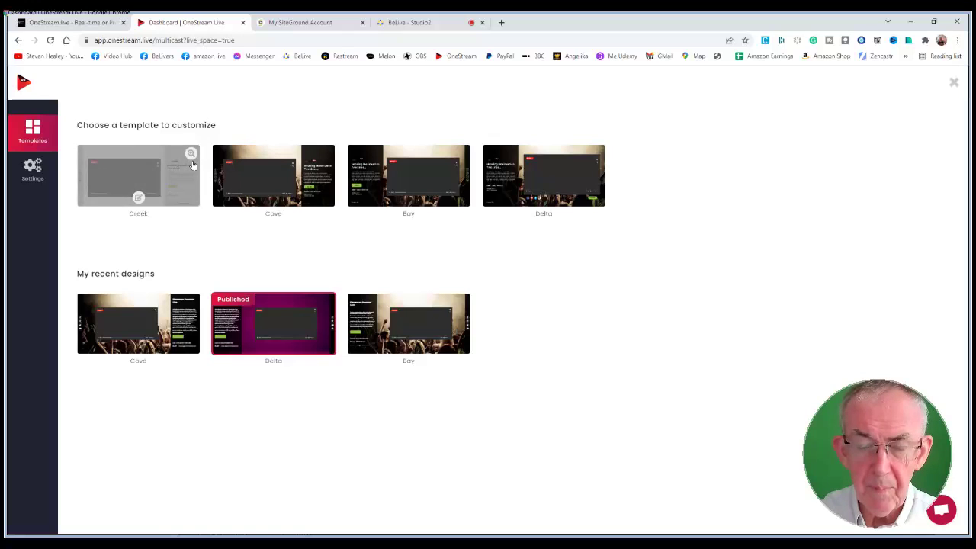
Step: Open the published Delta design for editing, try the blue default background and reapply the purple one
mouse_move(266, 345)
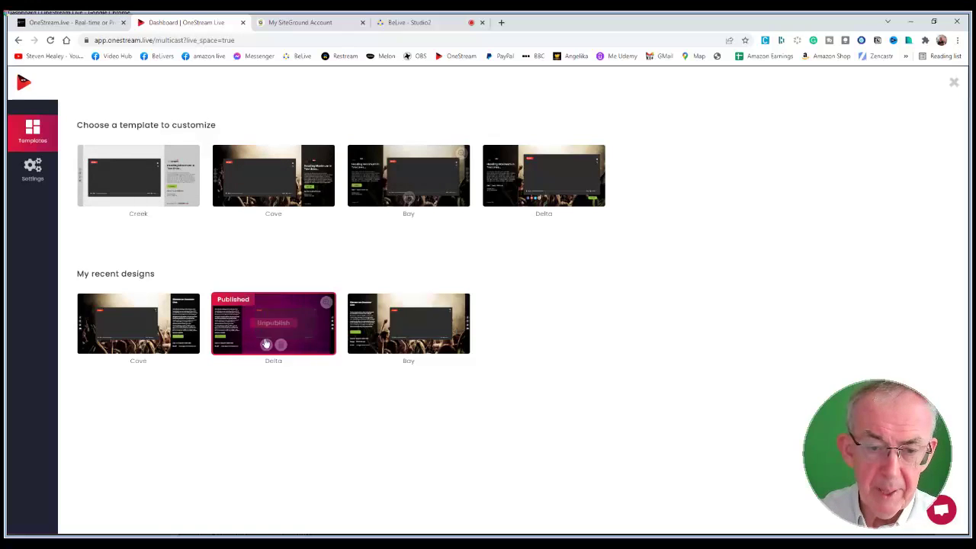
click(265, 345)
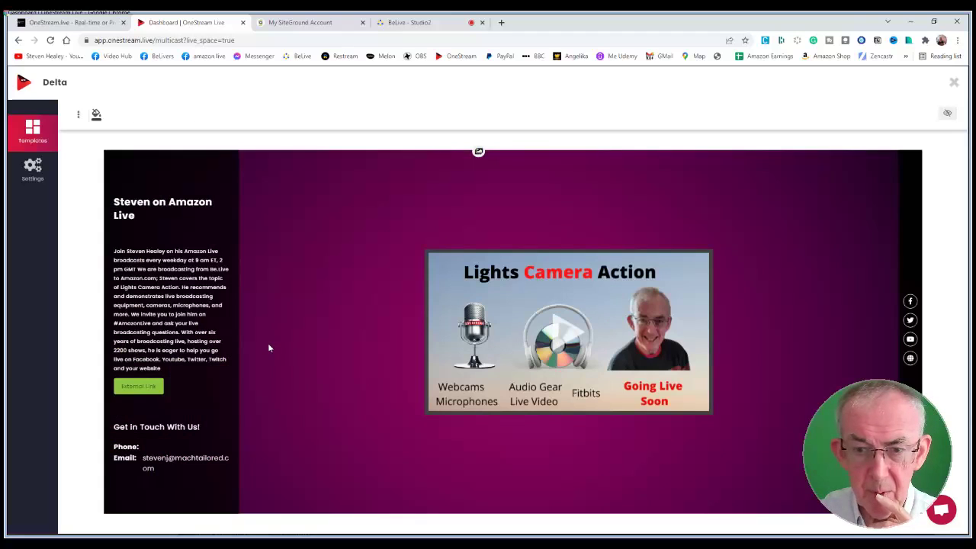
click(478, 151)
click(167, 177)
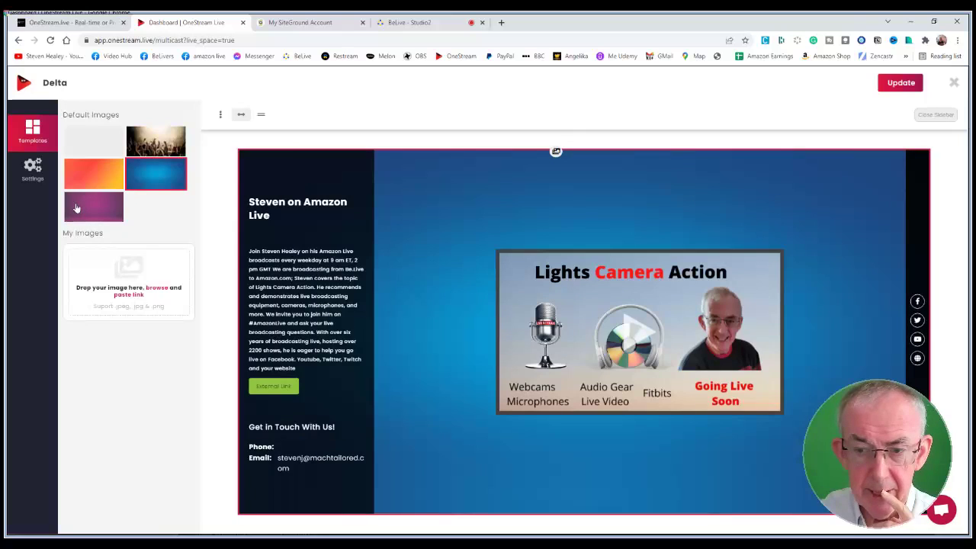
click(76, 208)
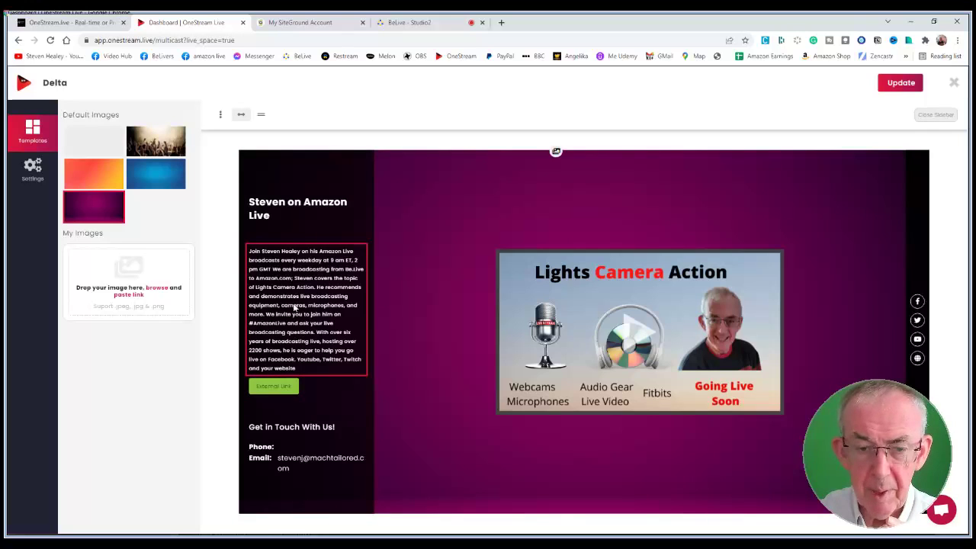
Step: Check the prepared page text in the BeLive tab, and review the Delta design's Webpage Settings options in OneStream
click(412, 25)
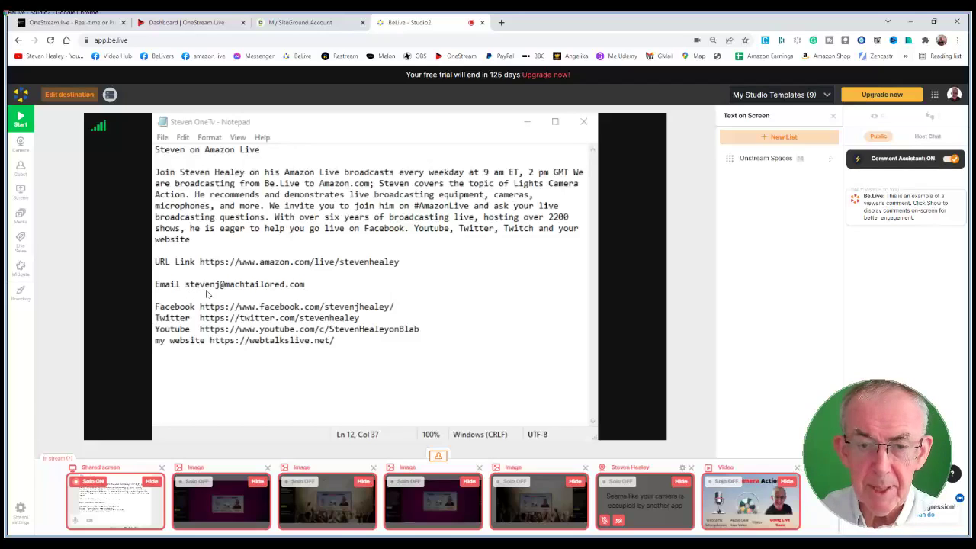
click(181, 25)
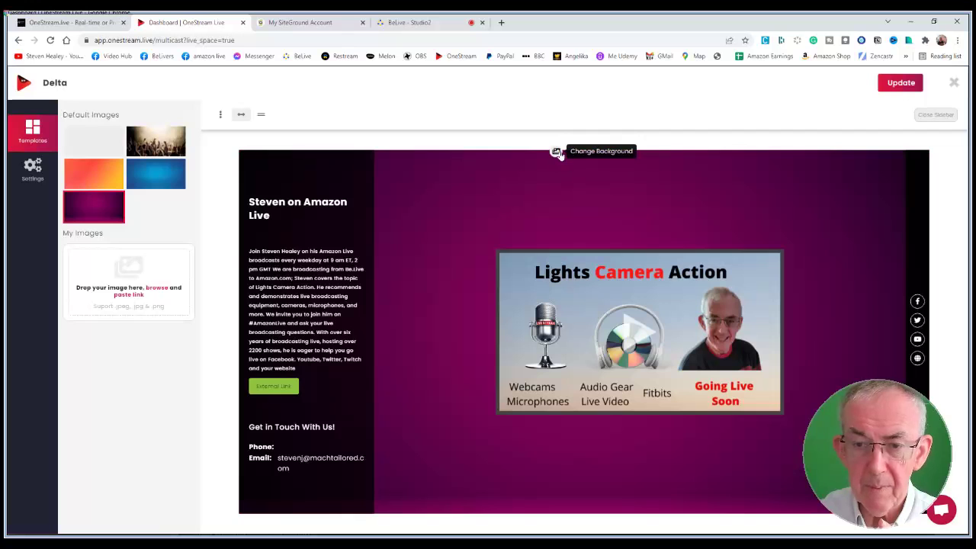
click(219, 115)
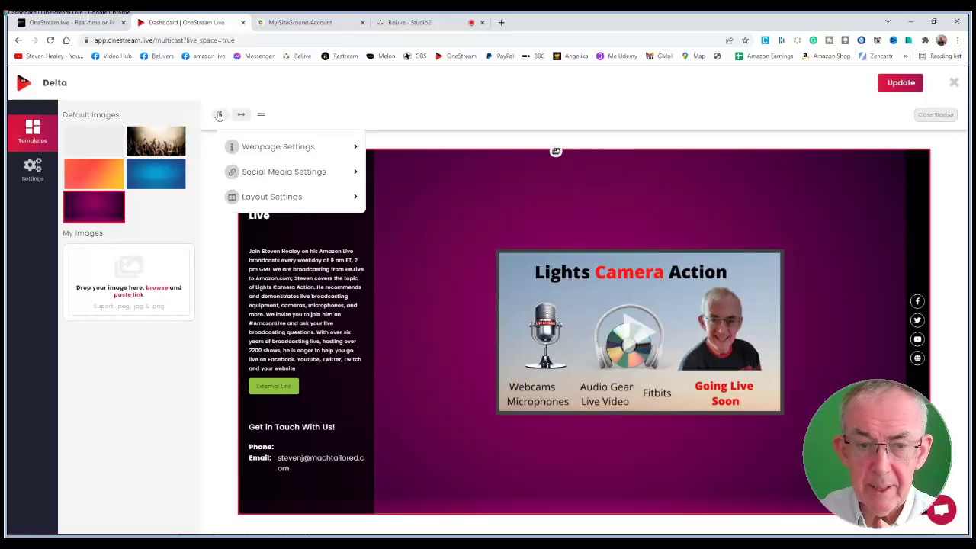
click(266, 149)
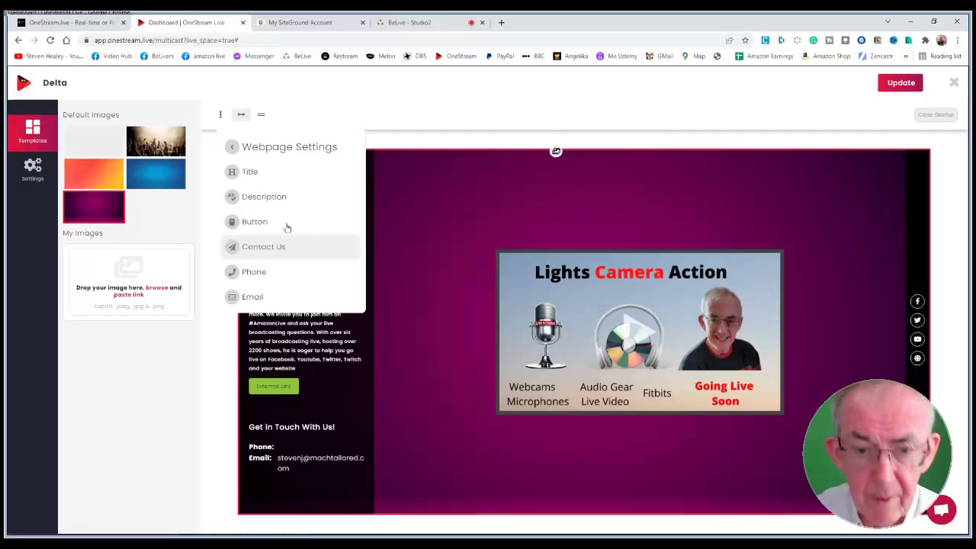
click(396, 196)
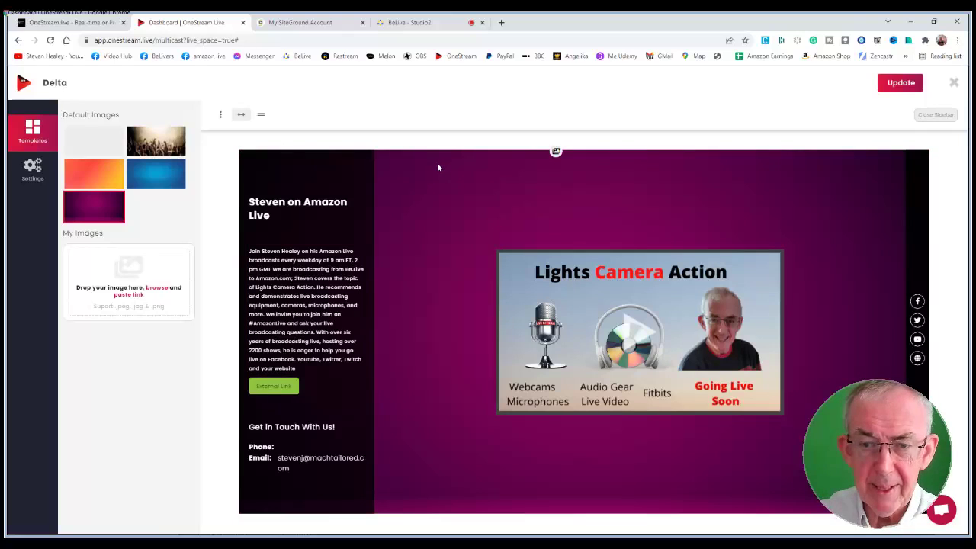
Step: Show the External Link button's link setting, and save the updated Delta design before returning to the template list
click(268, 388)
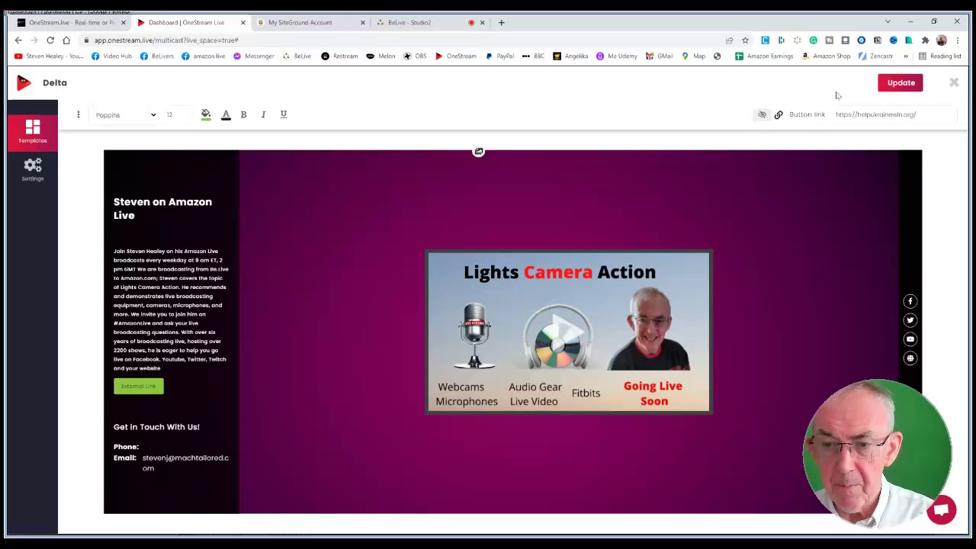
click(888, 89)
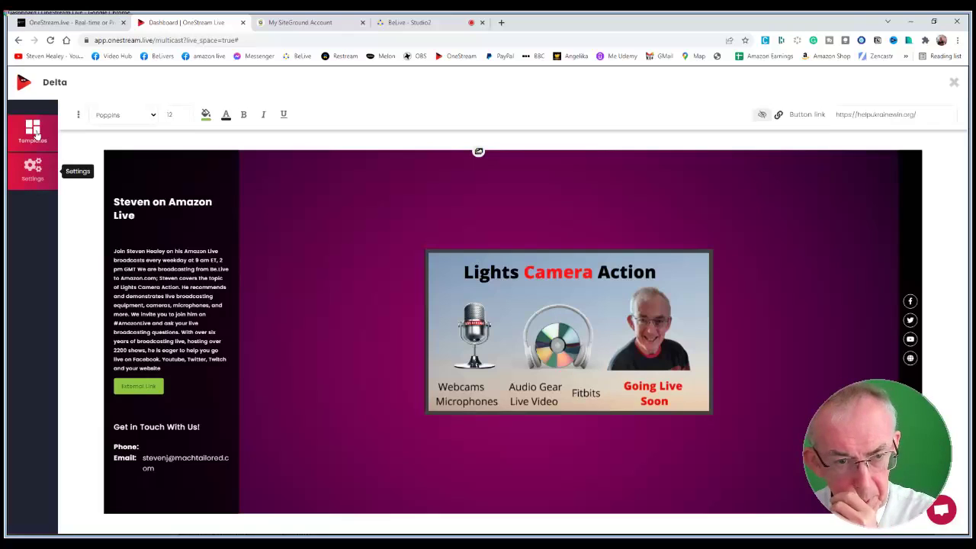
click(33, 132)
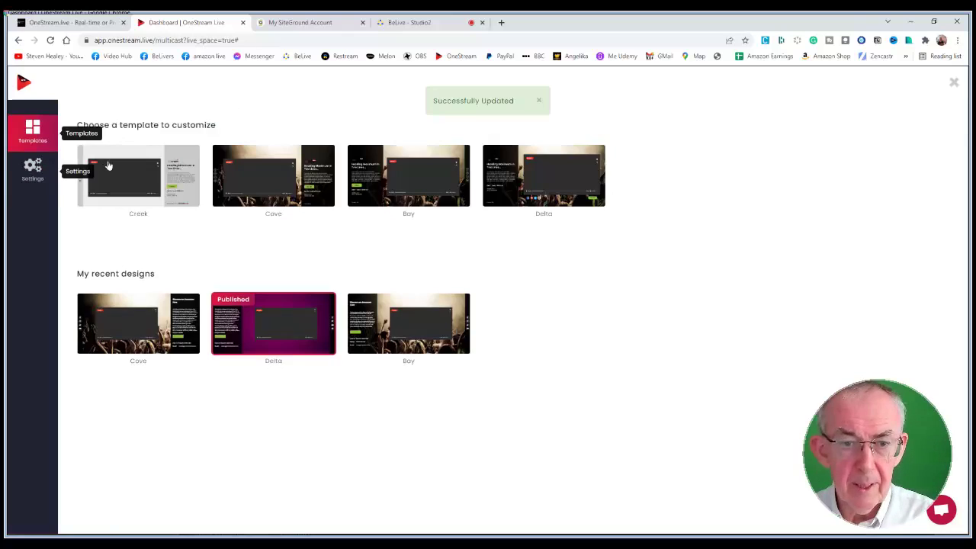
Step: Unpublish the Delta design in My recent designs and confirm the change
mouse_move(147, 314)
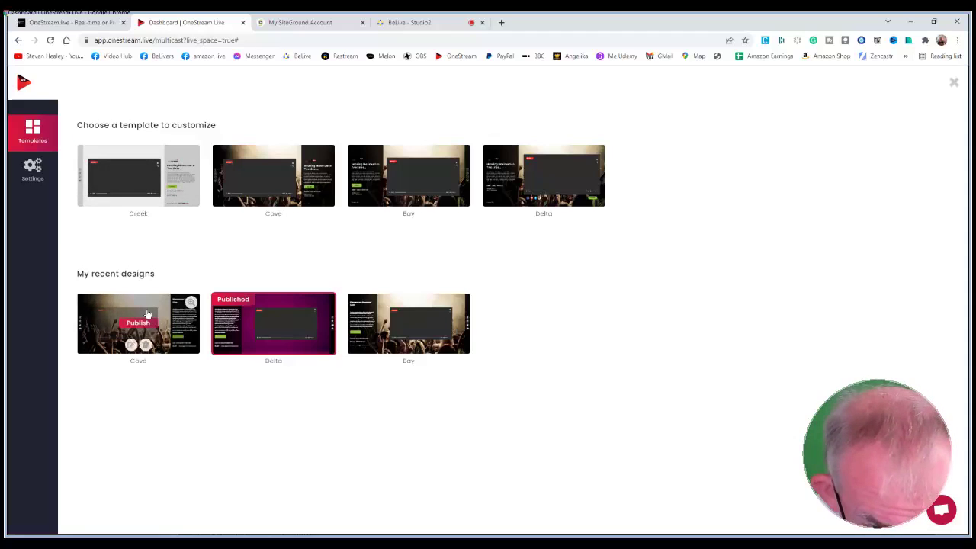
mouse_move(271, 322)
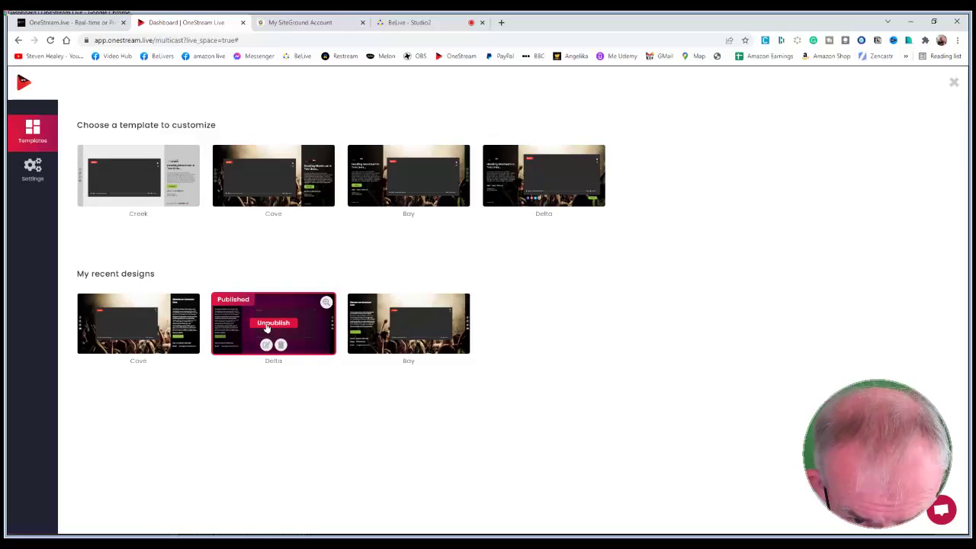
click(269, 323)
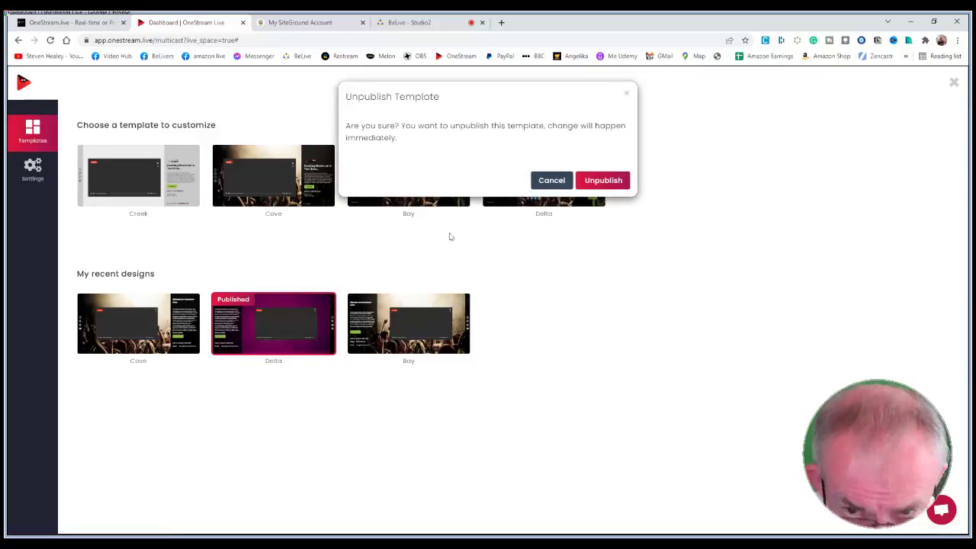
click(595, 180)
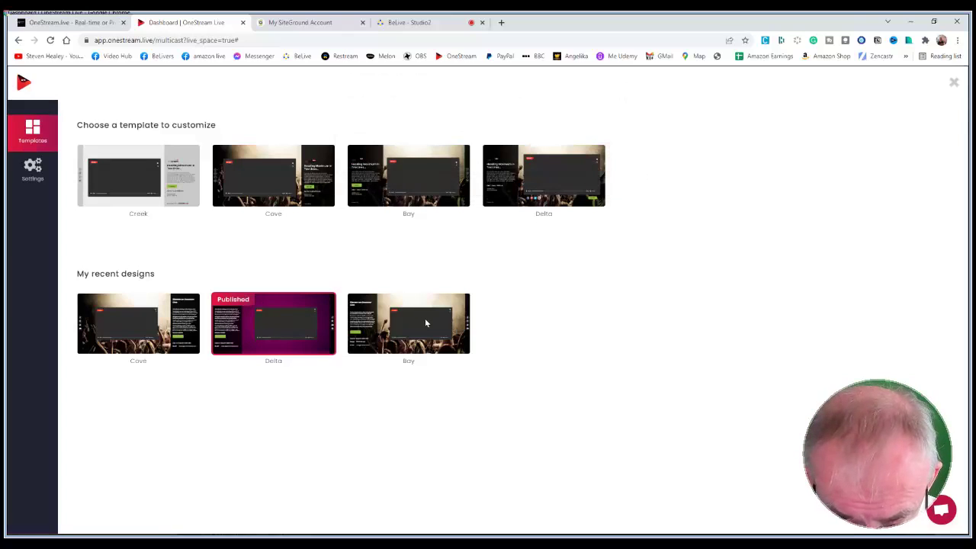
Step: Publish the Bay design and reload the live webpage at onetv.webtalkslive.net to check it
mouse_move(412, 332)
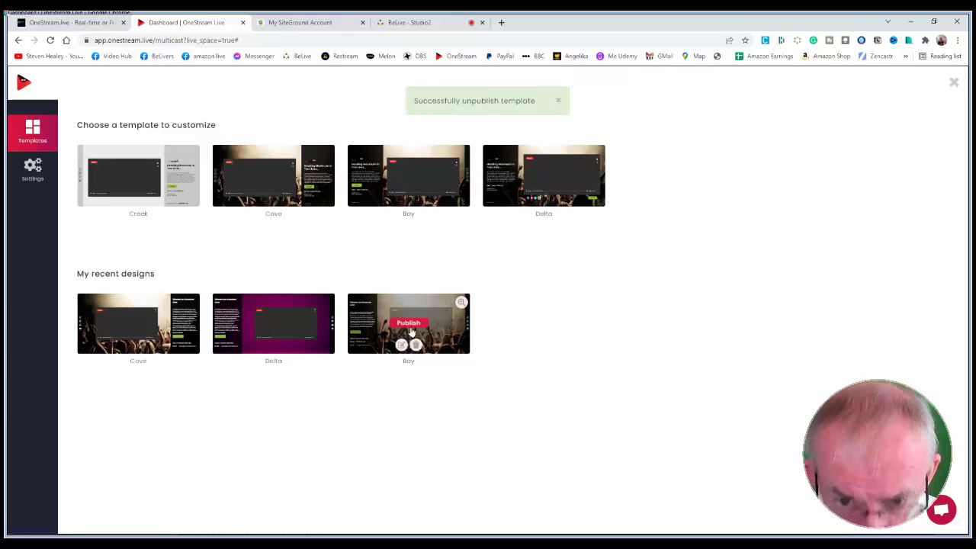
click(44, 24)
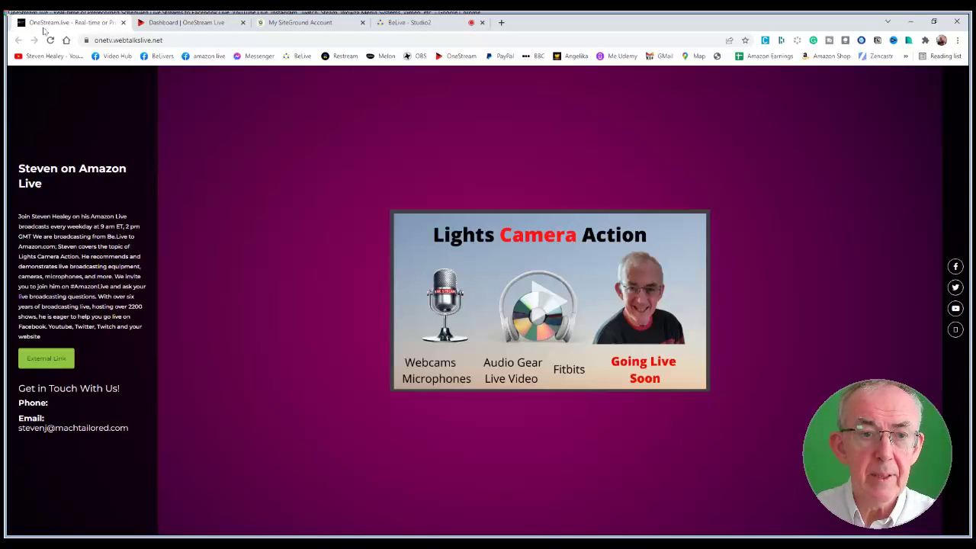
click(52, 41)
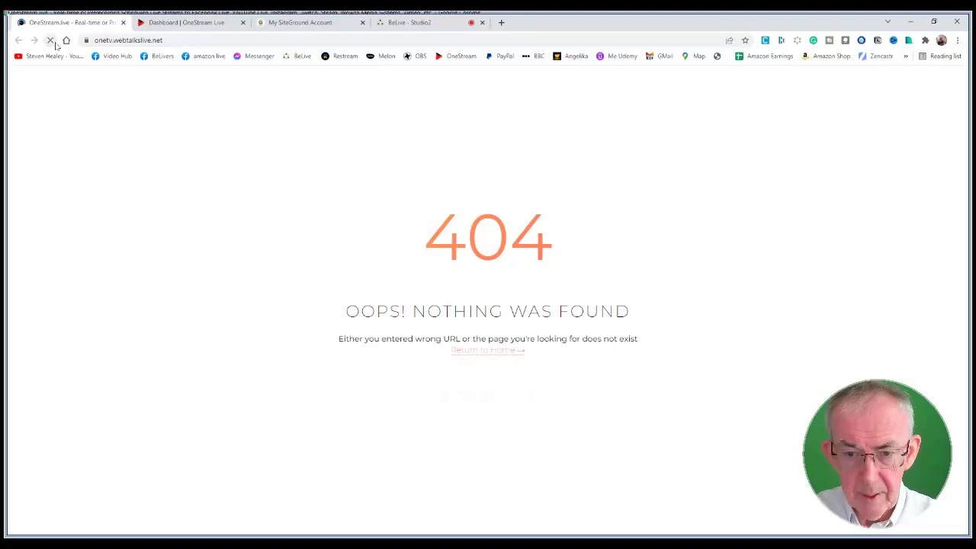
click(66, 40)
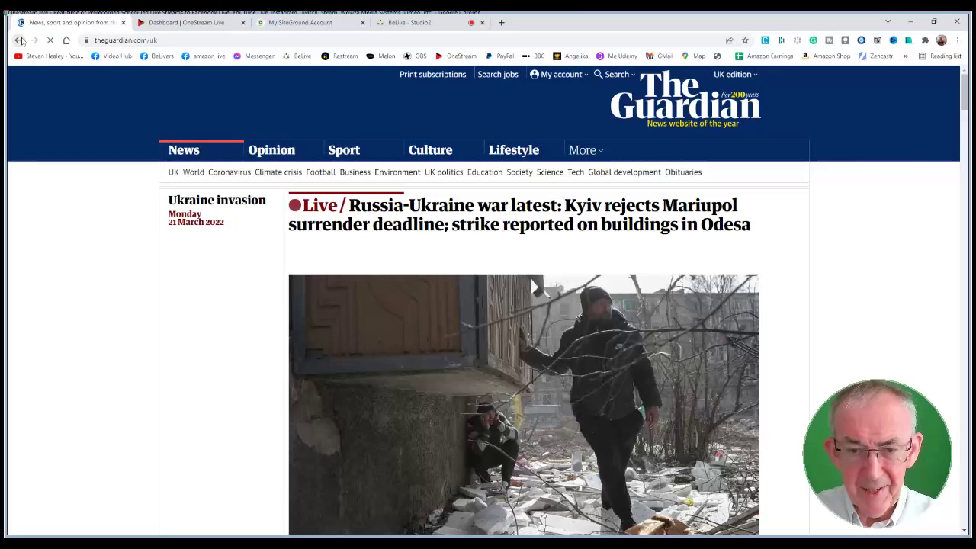
click(21, 41)
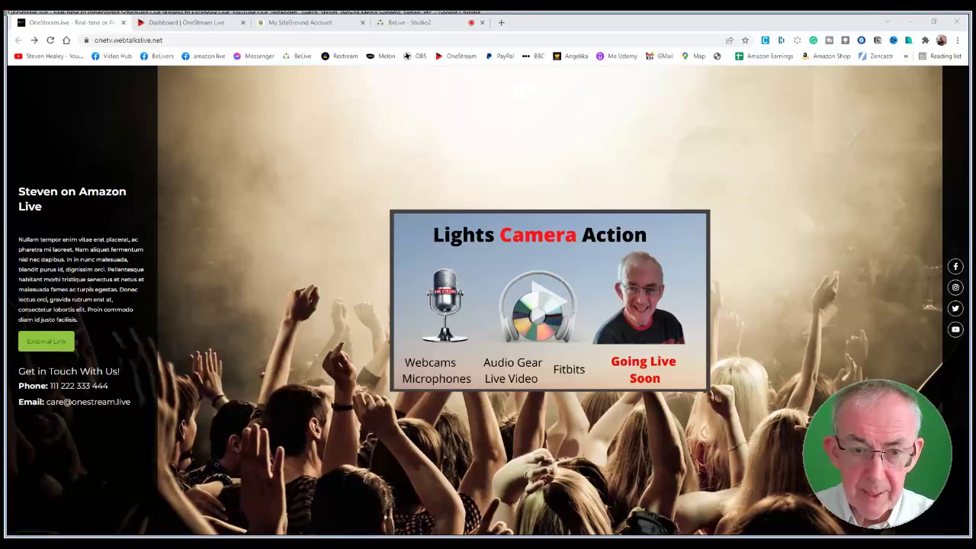
Step: Return to the OneStream dashboard, unpublish the Bay design and publish the purple Delta design instead
click(187, 22)
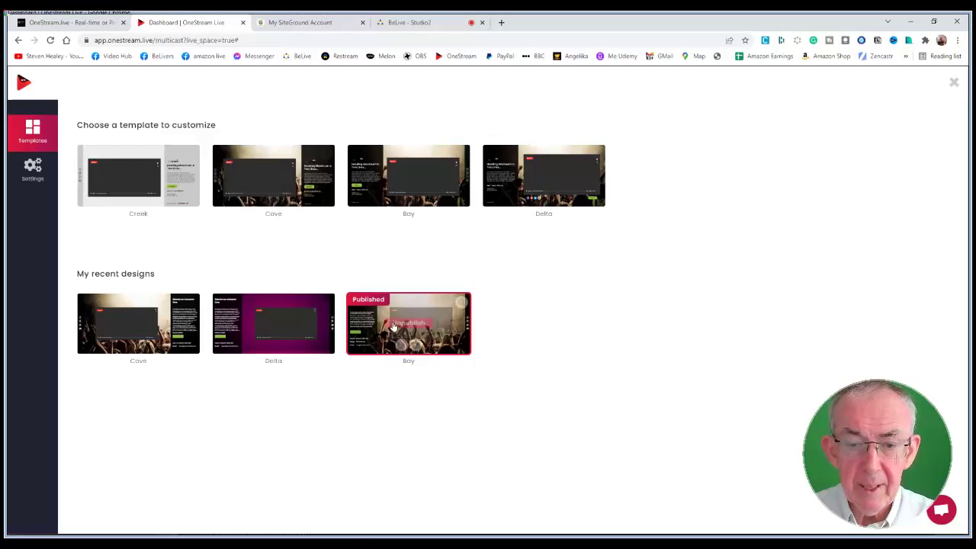
click(404, 330)
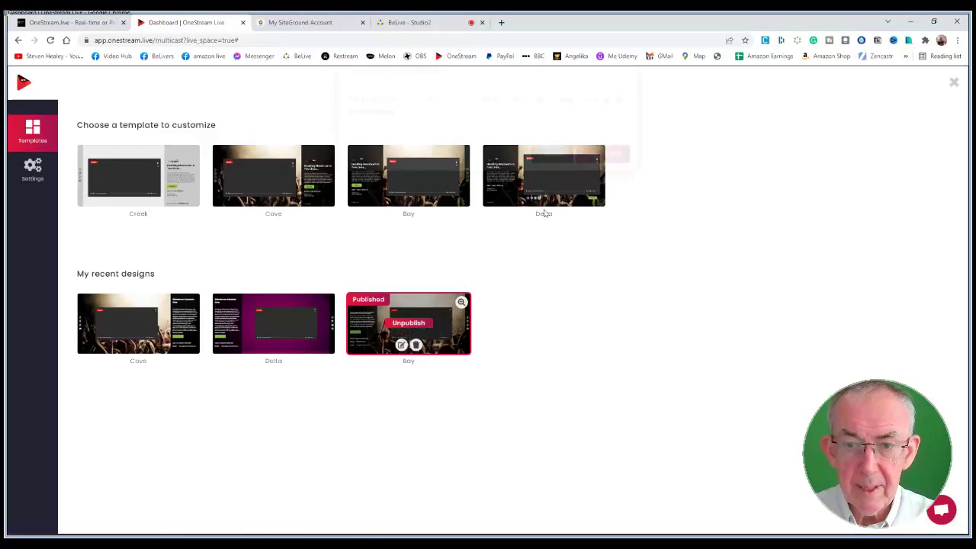
click(406, 240)
mouse_move(271, 330)
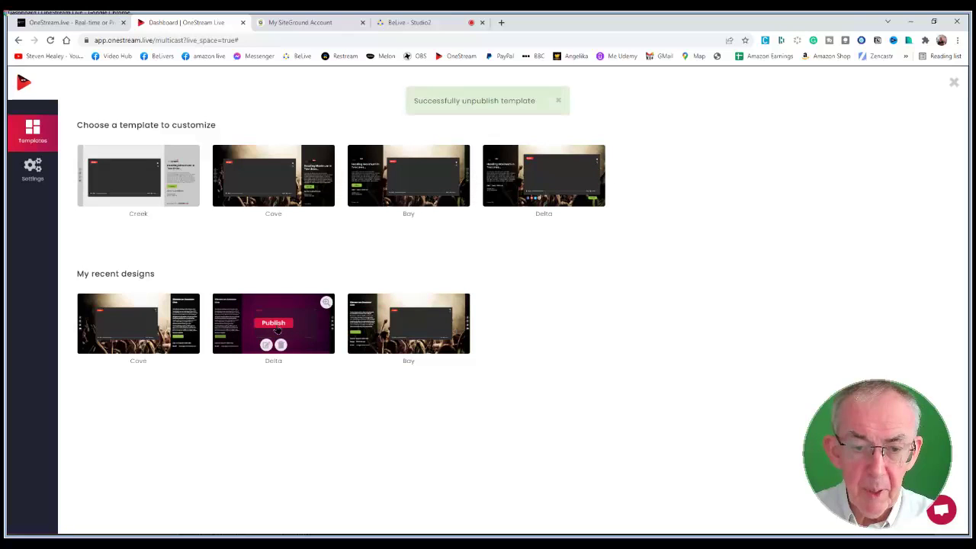
click(274, 323)
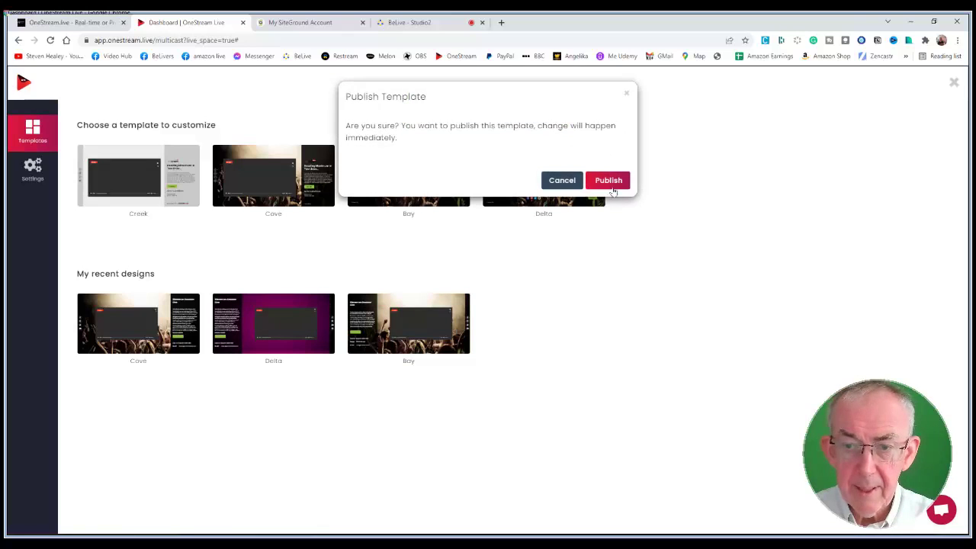
click(608, 181)
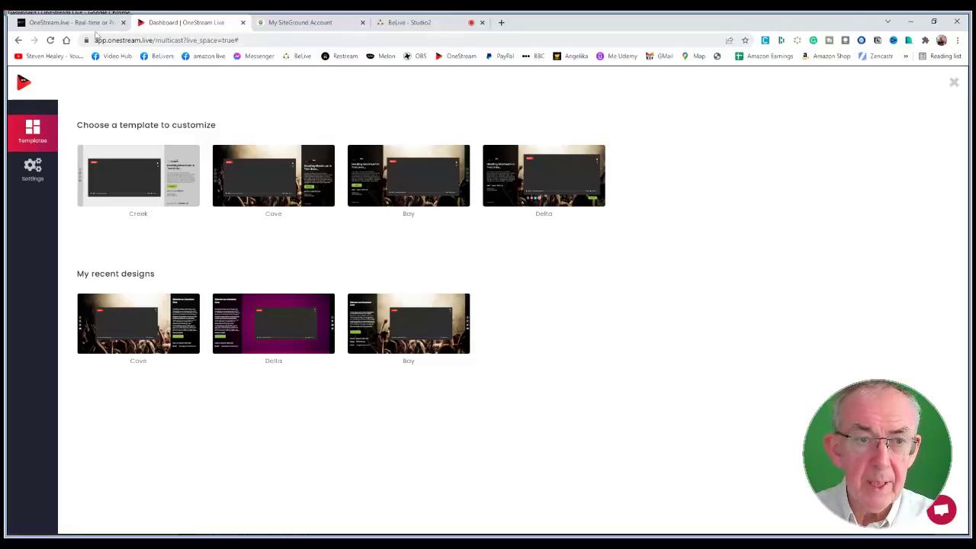
Step: Reload the live webpage at onetv.webtalkslive.net to check the published Delta design
click(78, 25)
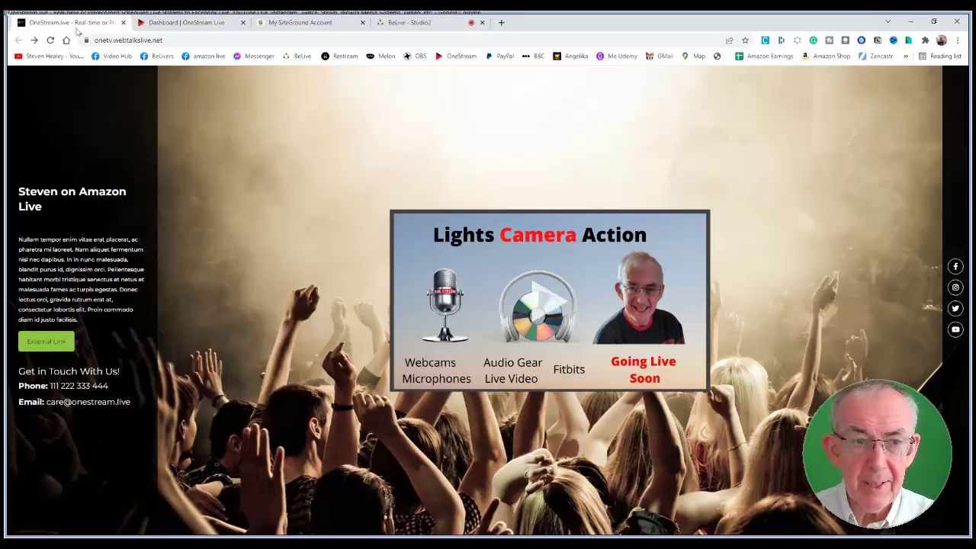
click(50, 41)
click(50, 40)
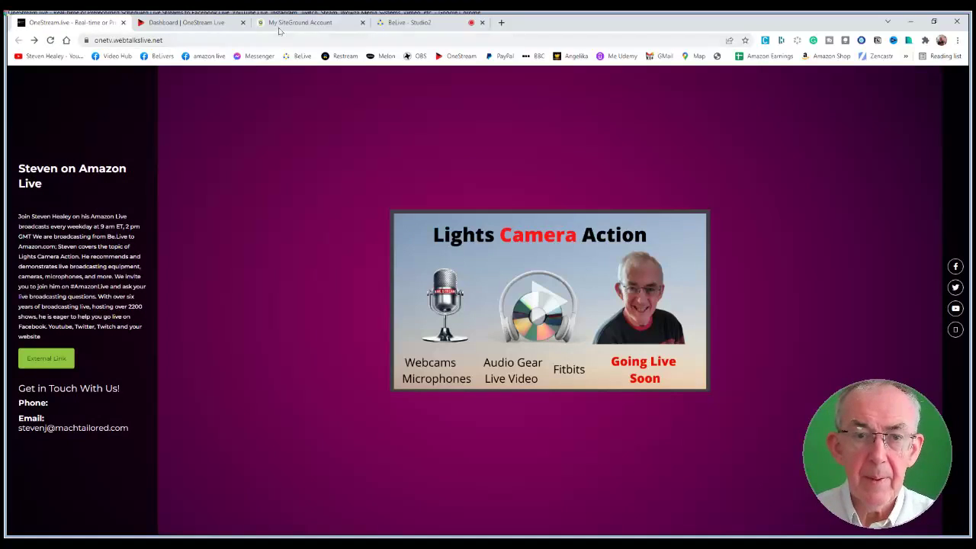
Step: Open the published Delta design from My recent designs for a look in the OneStream editor, and return to the template list
click(187, 23)
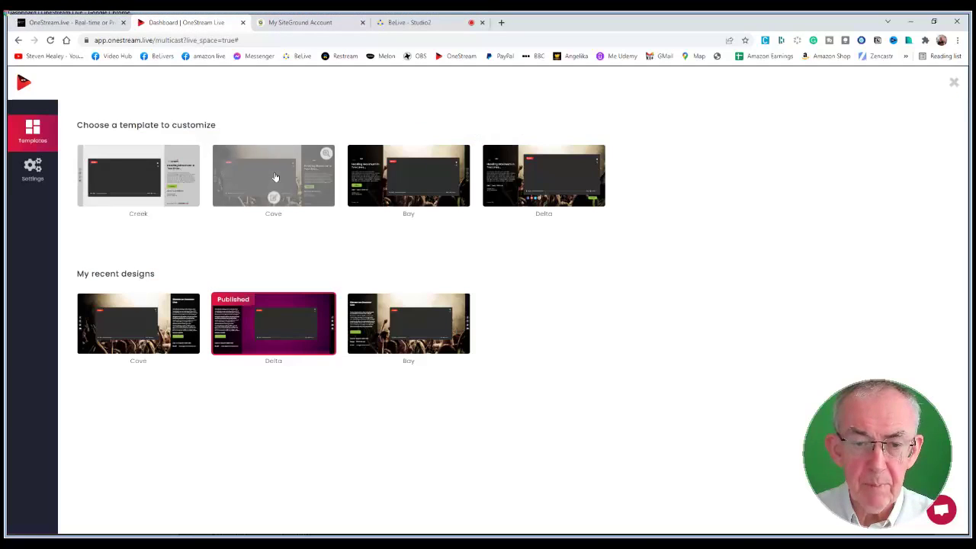
click(262, 344)
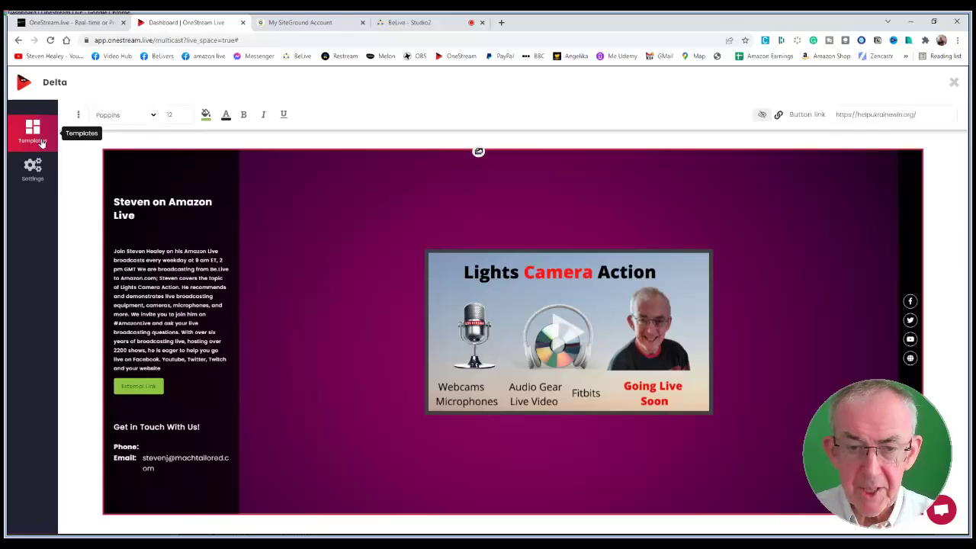
click(42, 142)
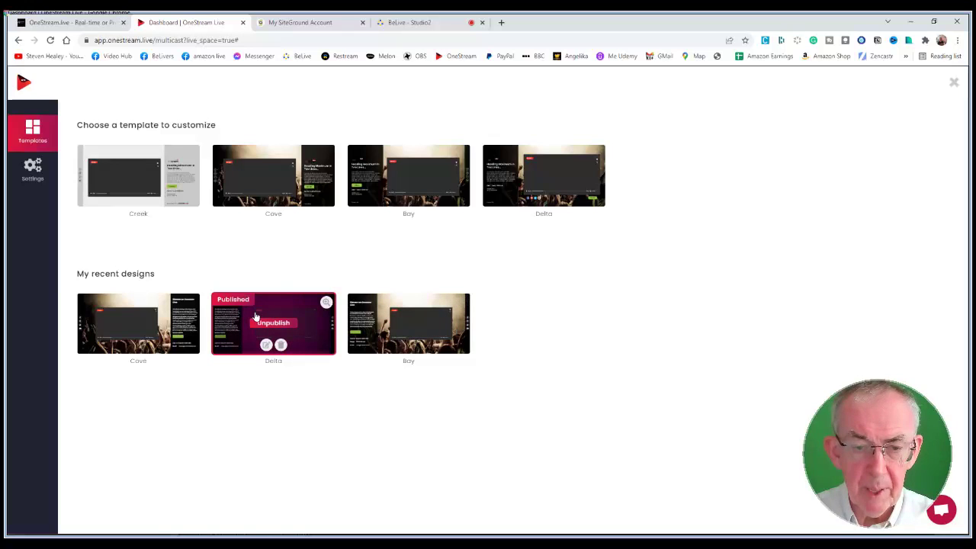
Step: Show the Live Spaces domain settings, open the basic-domain site in its own tab and compare it with the onetv.webtalkslive.net page
click(32, 170)
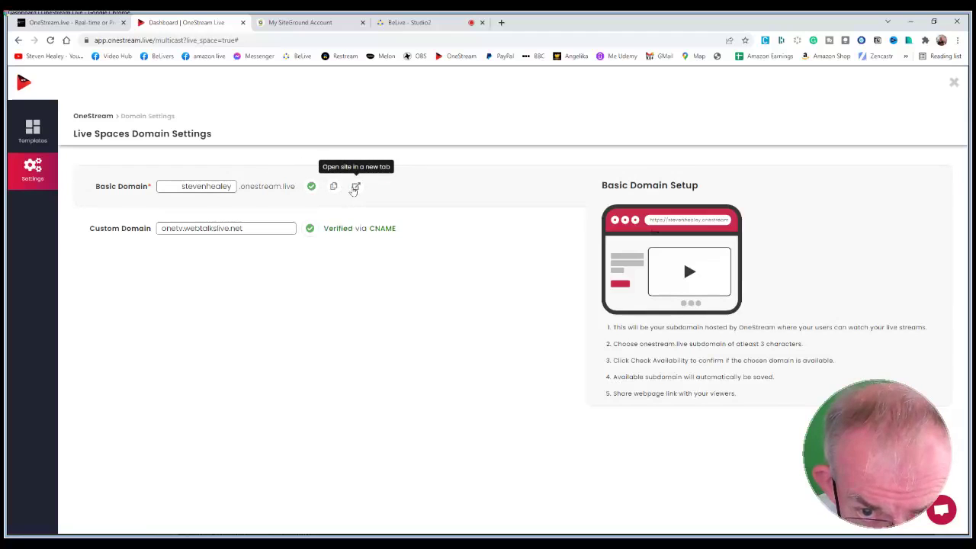
click(355, 187)
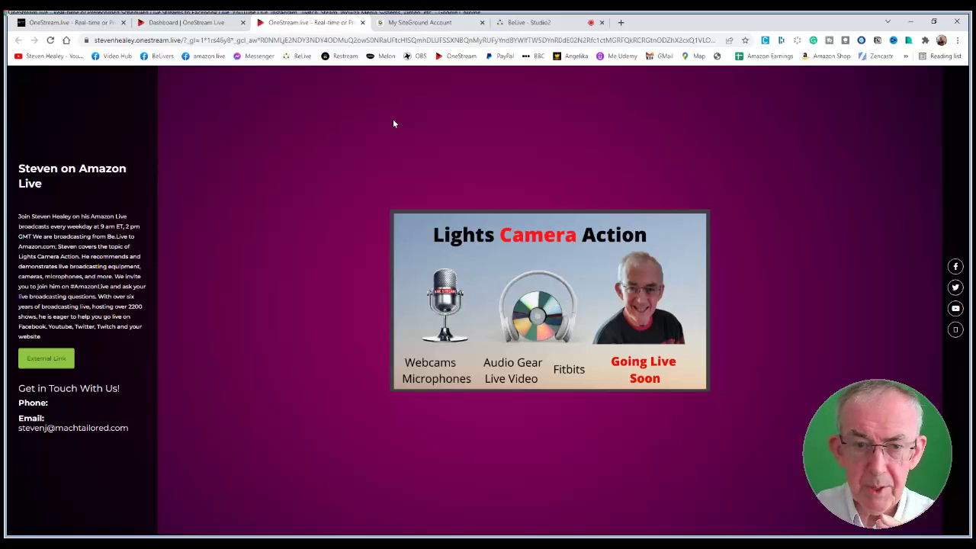
click(200, 23)
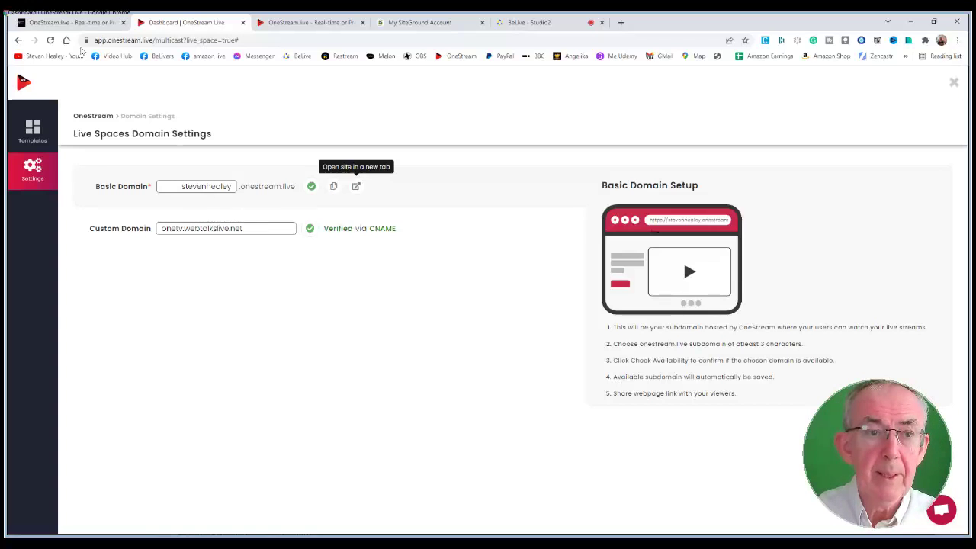
click(74, 24)
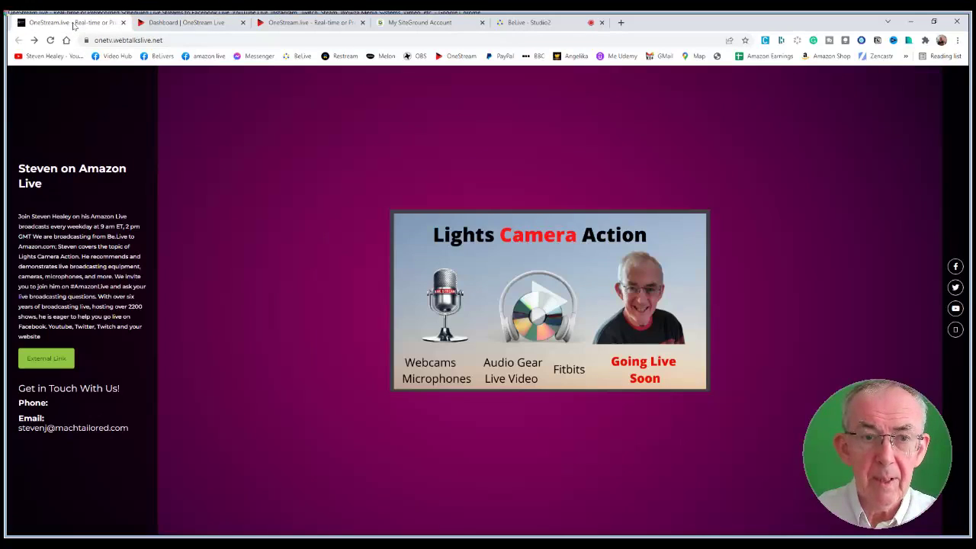
click(183, 22)
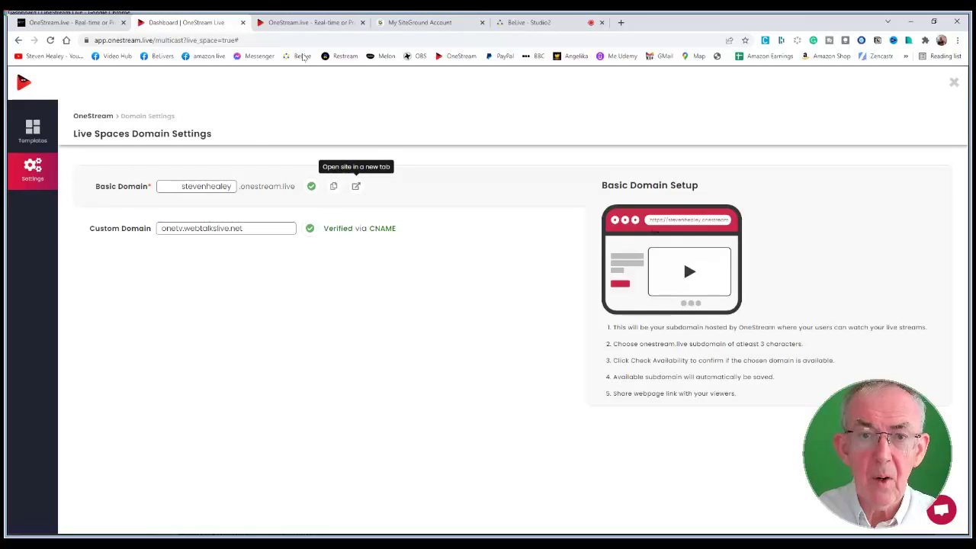
Step: In SiteGround, open the DNS Zone Editor in the site tools of webtalkslive.net, closing the BeLive studio page along the way
click(419, 22)
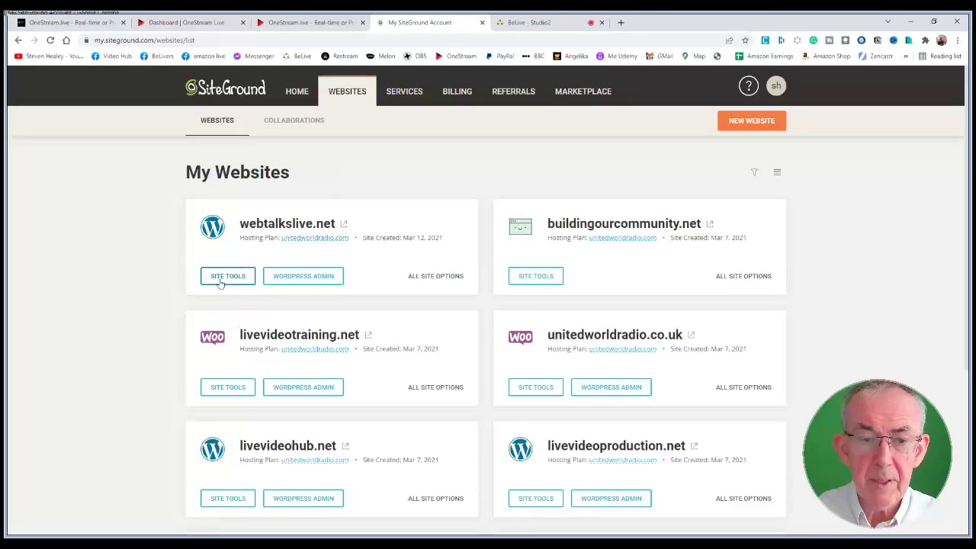
click(221, 279)
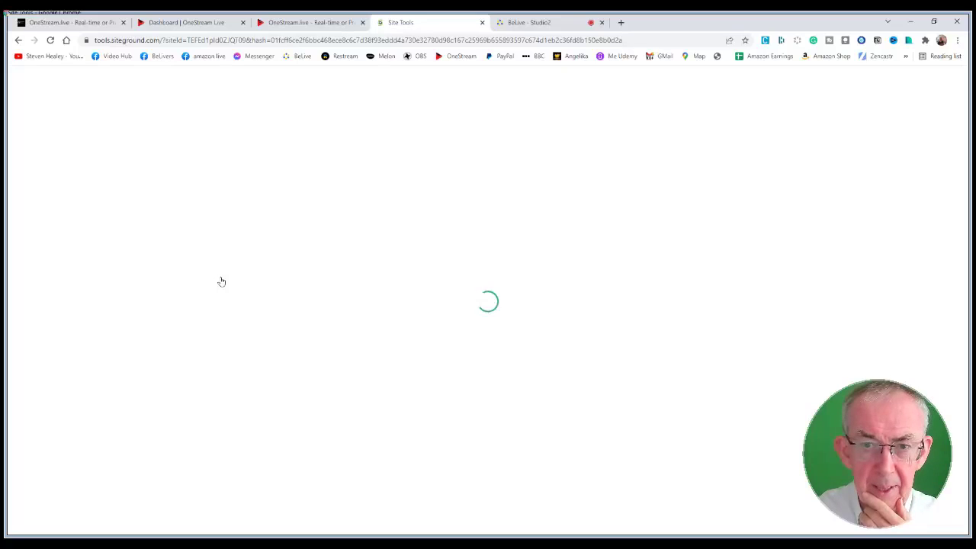
click(545, 22)
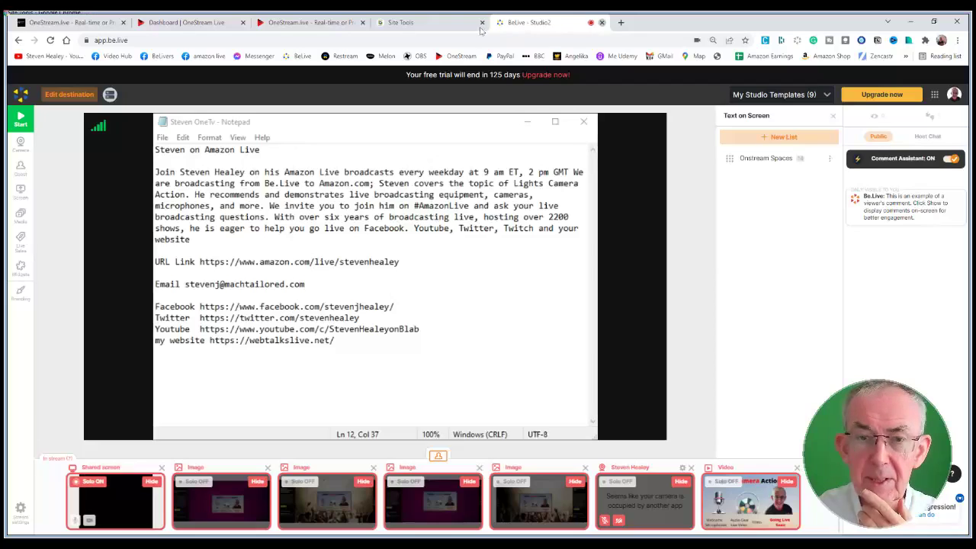
click(602, 24)
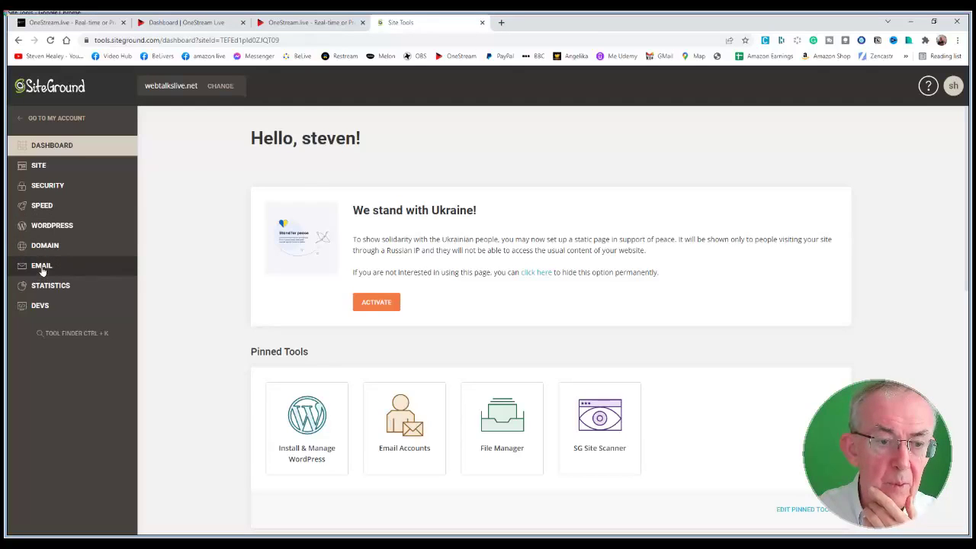
click(46, 246)
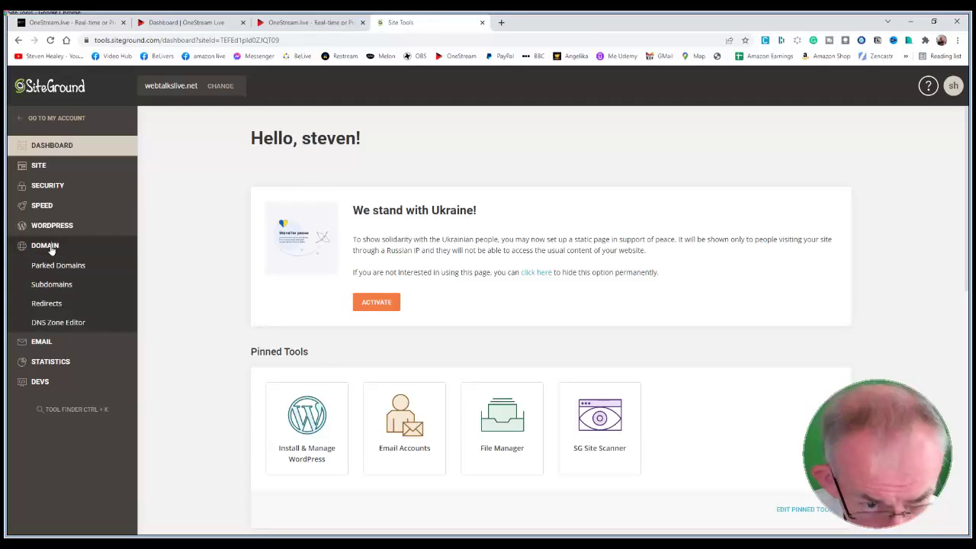
click(52, 323)
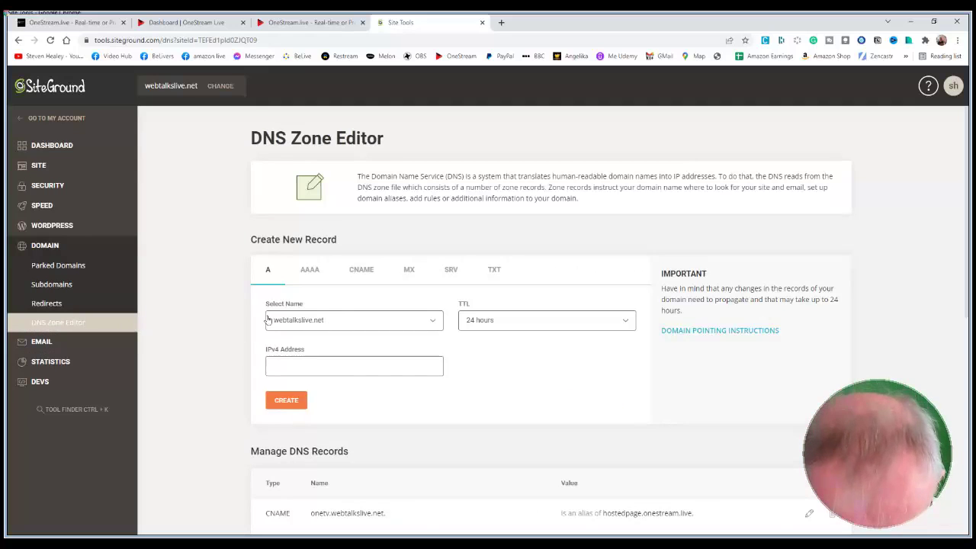
Step: Review the DNS records, open the onetv.webtalkslive.net CNAME record for editing and confirm it resolving to hostedpage.onestream.live with a 24-hour TTL
scroll(305, 305, down, 3)
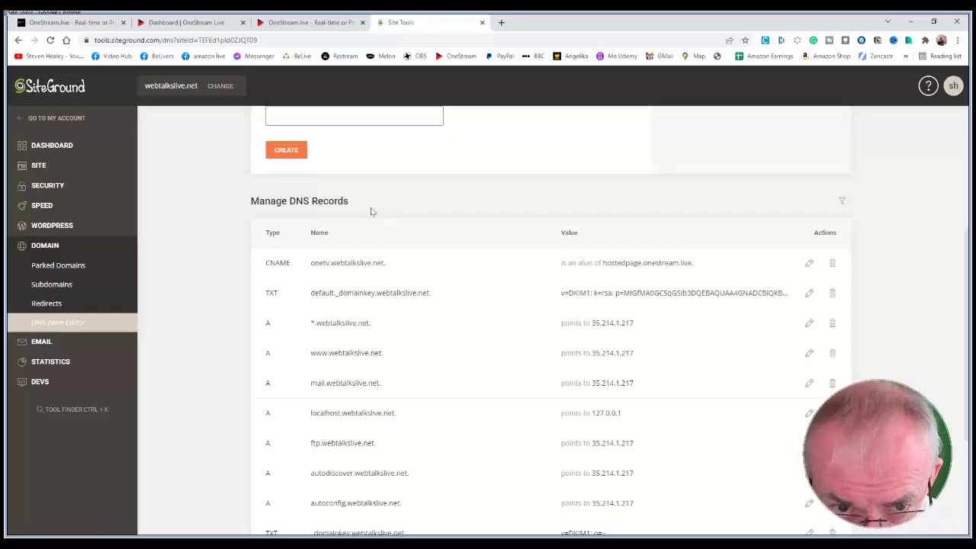
scroll(371, 212, up, 2)
scroll(371, 212, up, 2)
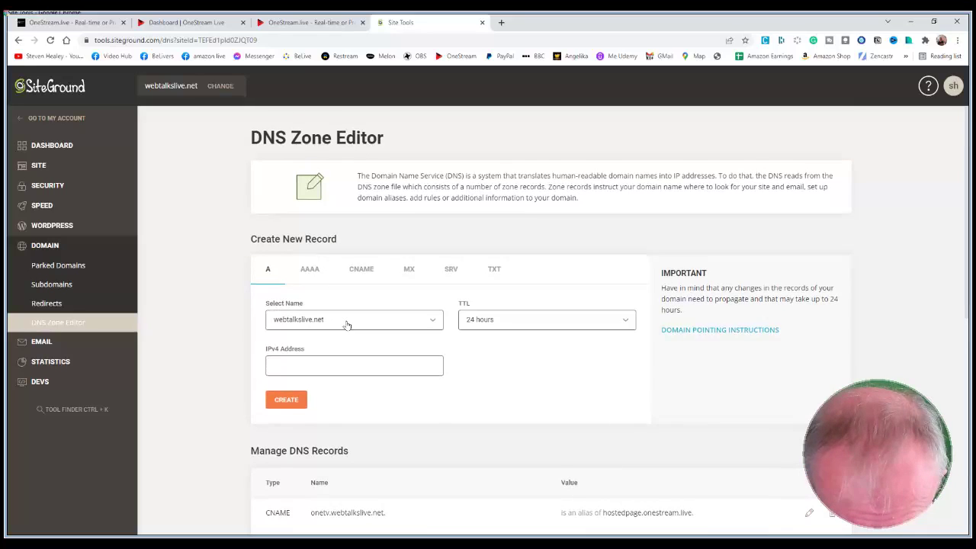
scroll(333, 320, down, 1)
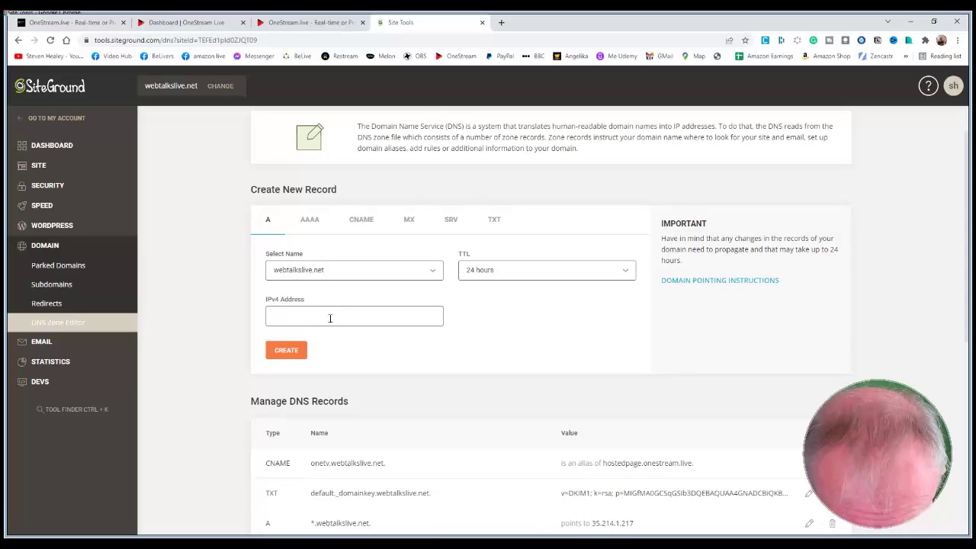
scroll(330, 318, down, 2)
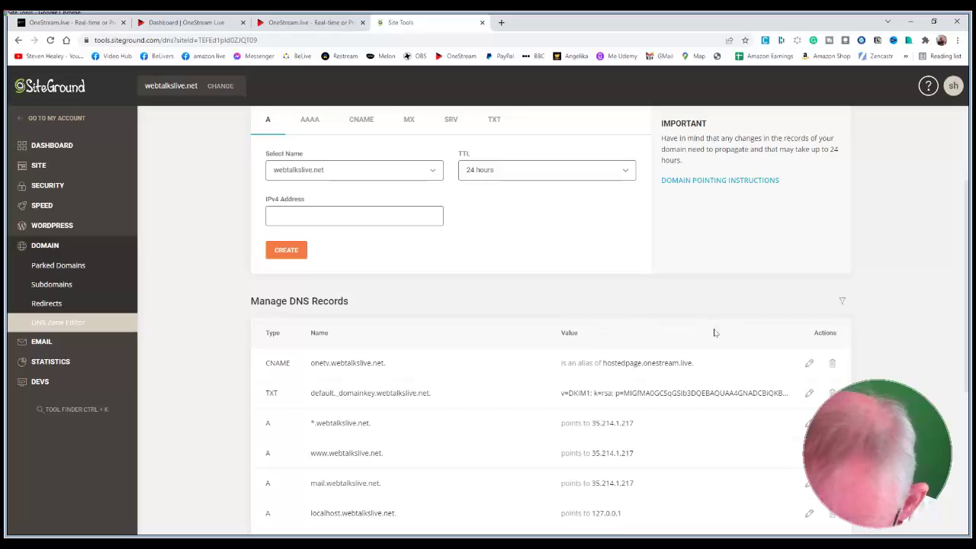
click(808, 364)
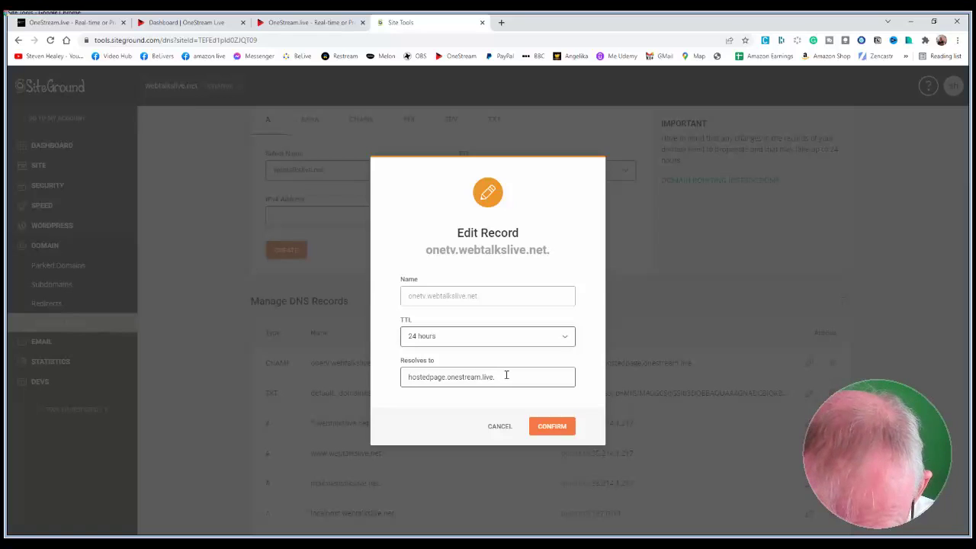
click(547, 428)
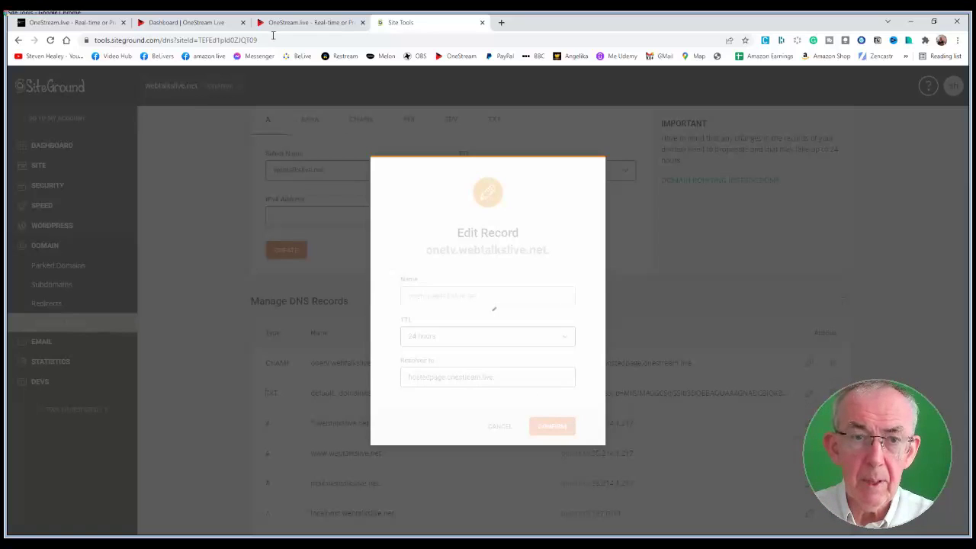
Step: Compare the live page on the basic onestream.live domain with the DNS records in SiteGround
click(276, 29)
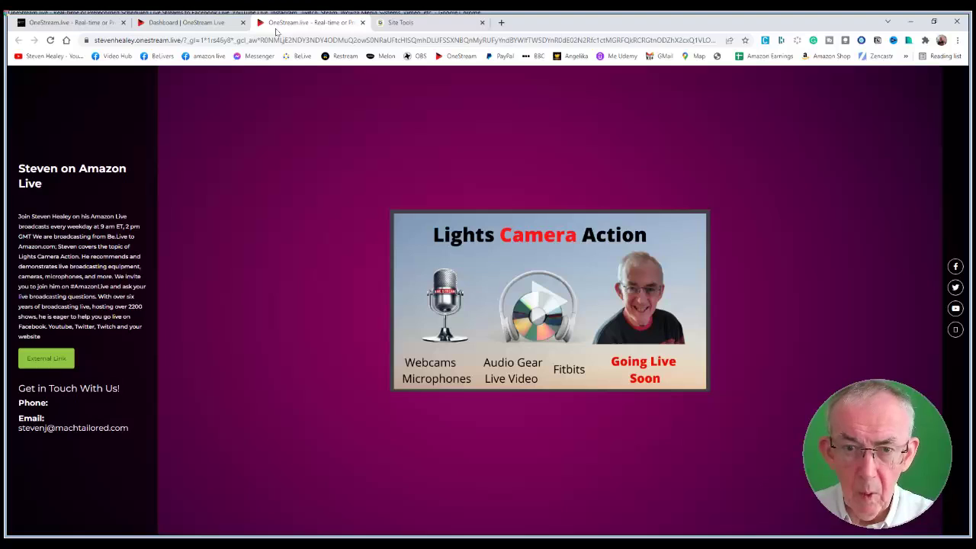
click(414, 29)
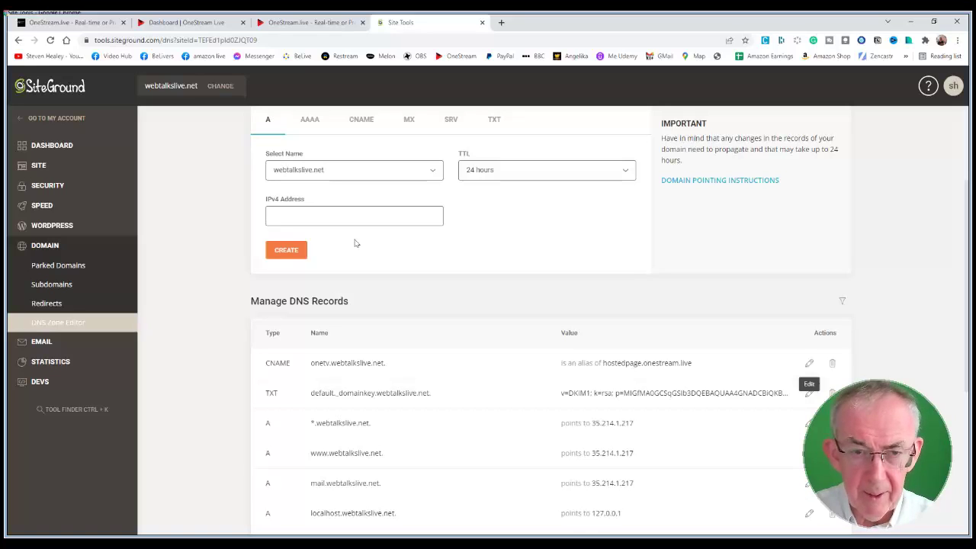
click(290, 23)
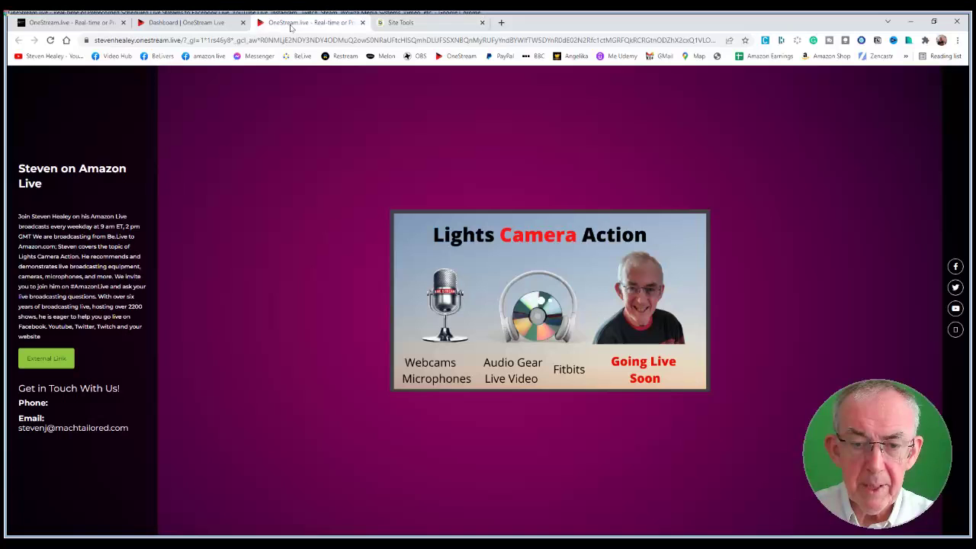
Step: Examine the custom domain onetv.webtalkslive.net and its setup instructions in the OneStream domain settings
click(190, 23)
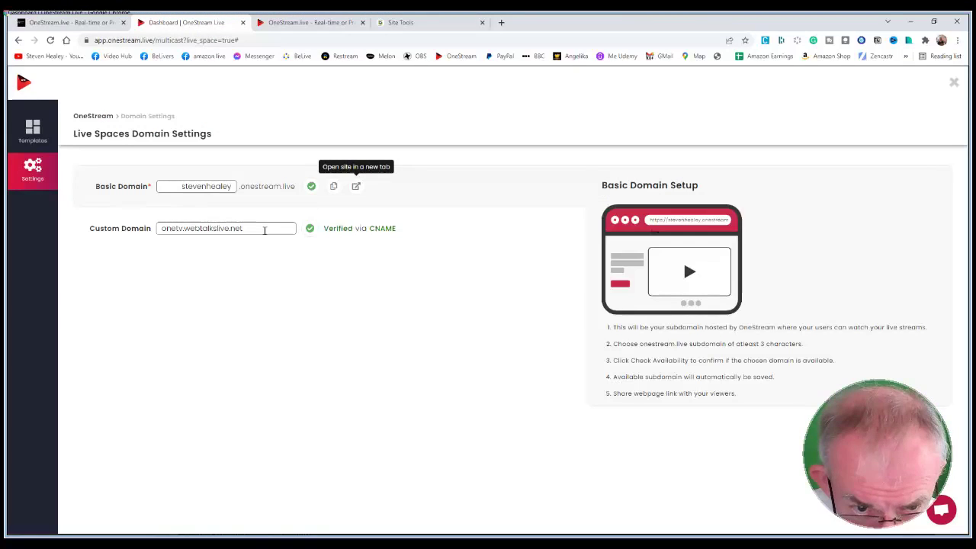
click(264, 229)
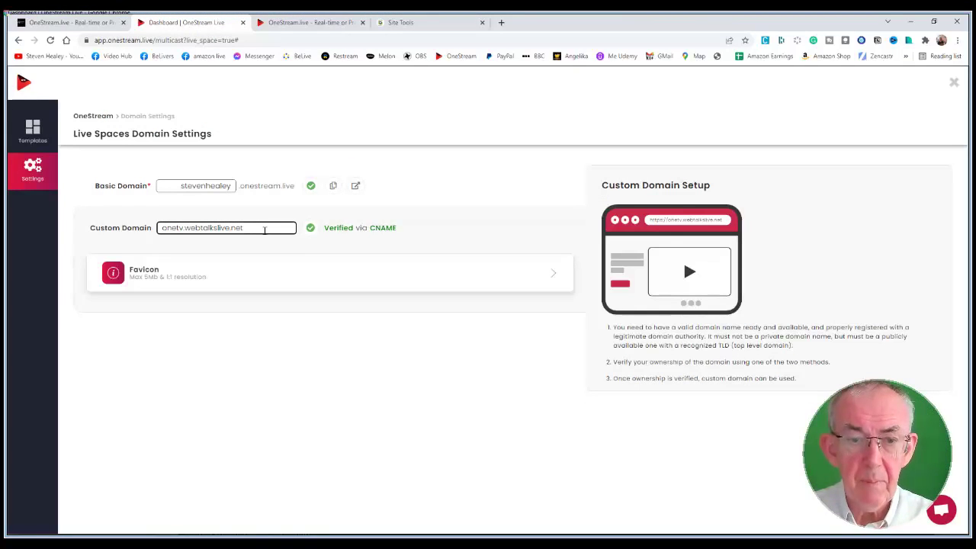
click(269, 320)
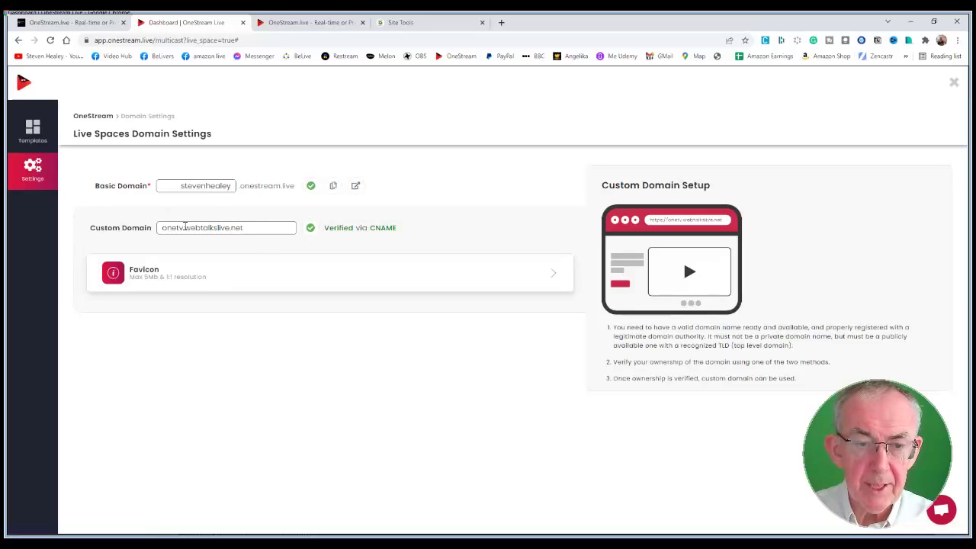
click(159, 226)
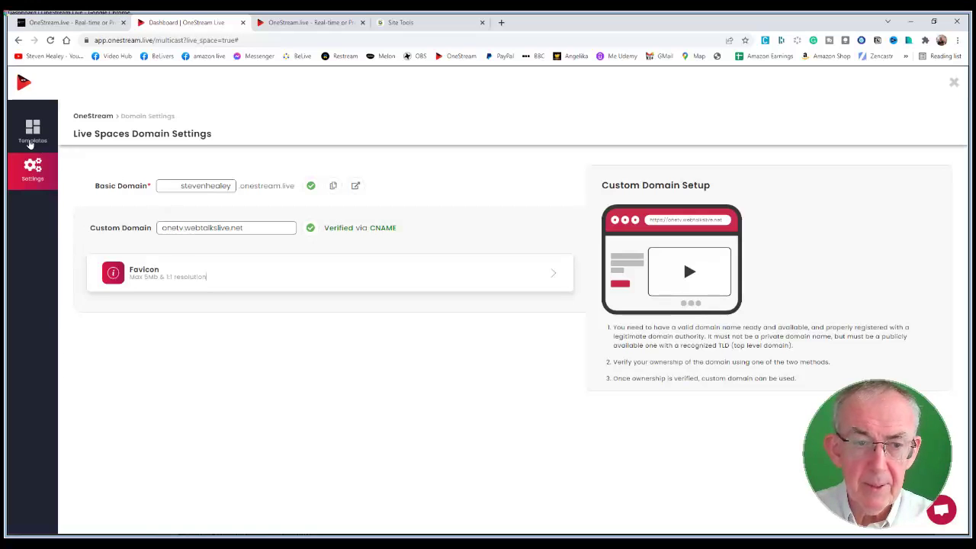
Step: Return to the OneStream template list, view the live page at onetv.webtalkslive.net and come back to the dashboard
click(33, 131)
click(38, 23)
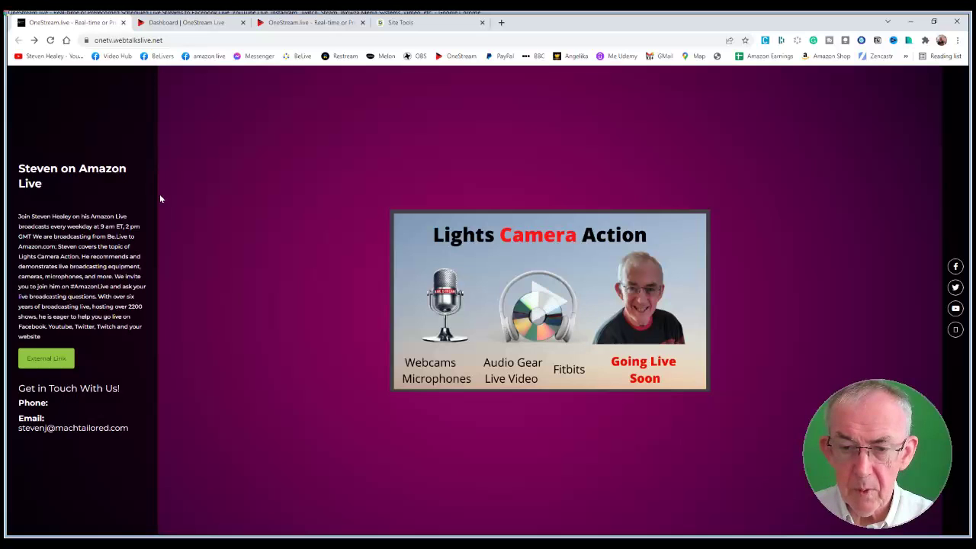
click(198, 26)
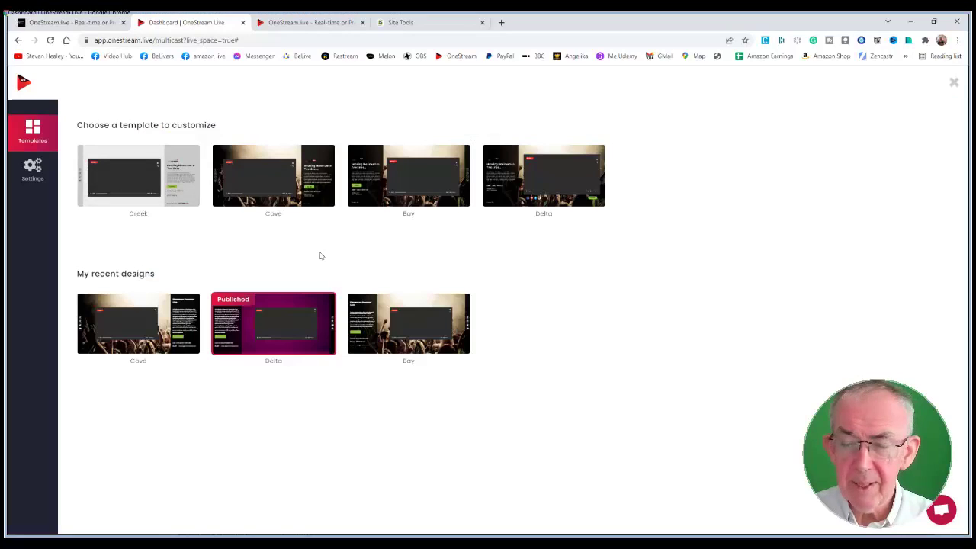
Step: Open the published Delta design from My recent designs for customization
mouse_move(260, 319)
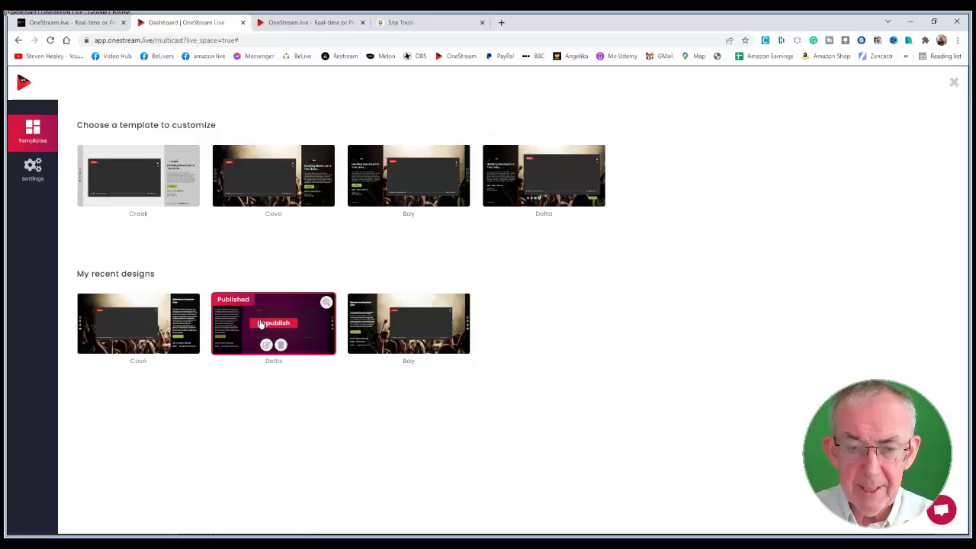
mouse_move(363, 324)
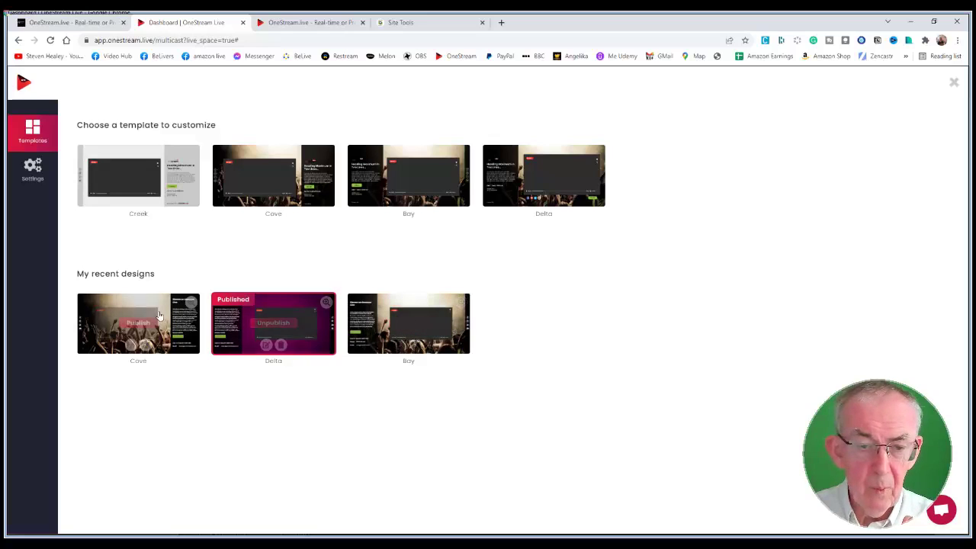
mouse_move(248, 352)
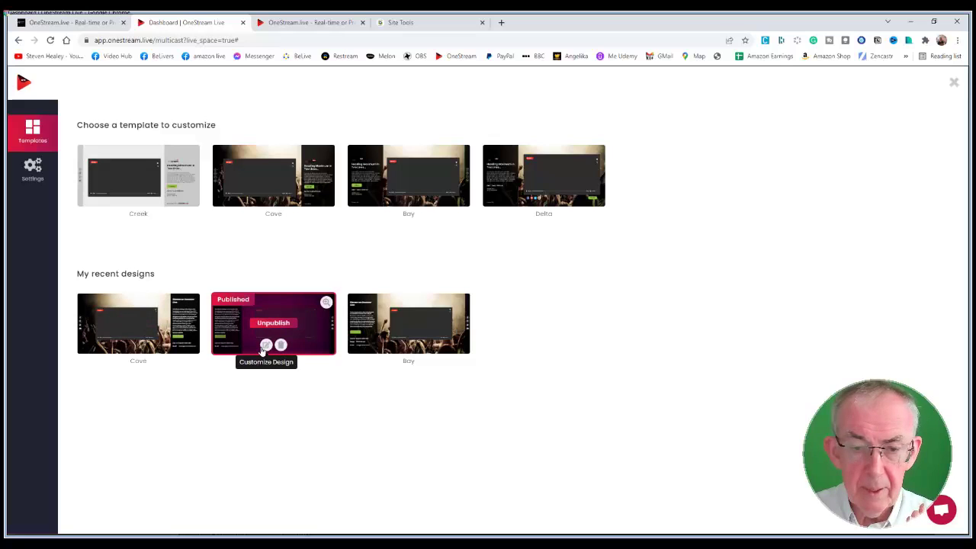
click(263, 347)
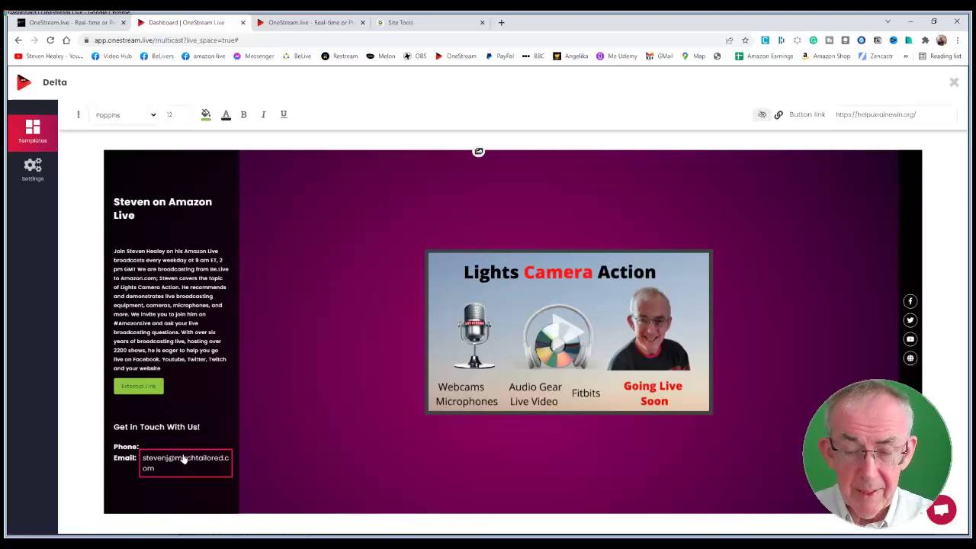
Step: Discard the unsaved changes to the Delta design and return to the template list
click(912, 320)
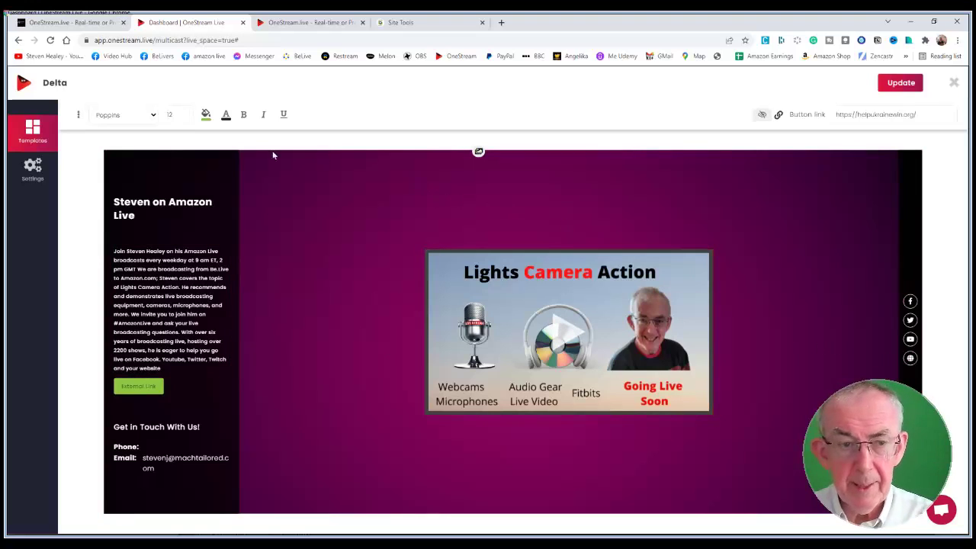
click(33, 137)
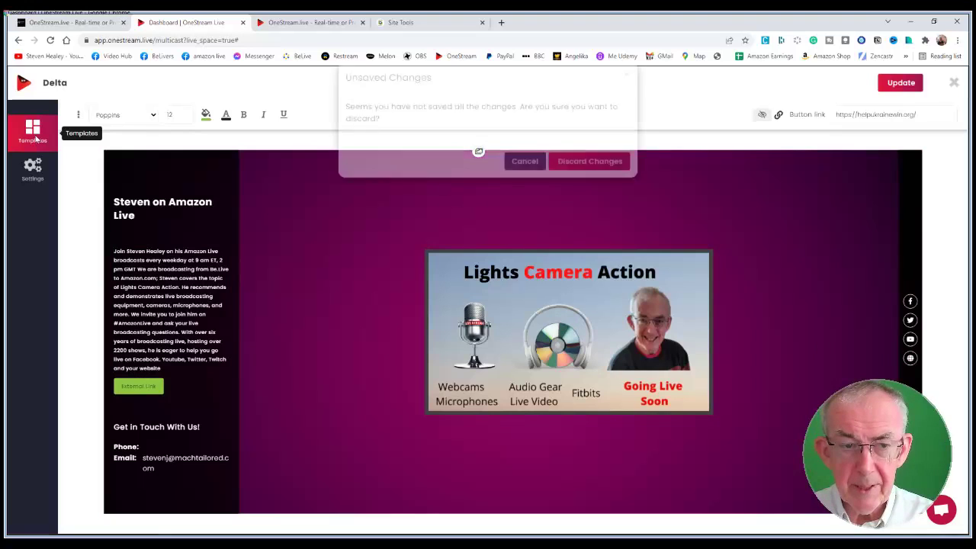
click(566, 181)
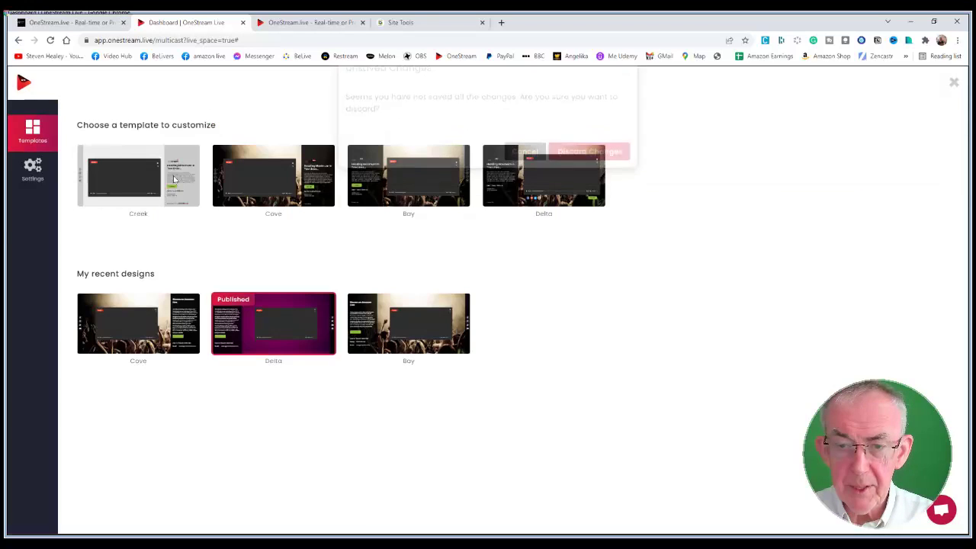
Step: Review the domain settings, the live page on the basic domain, the SiteGround DNS records and the page at onetv.webtalkslive.net
click(42, 174)
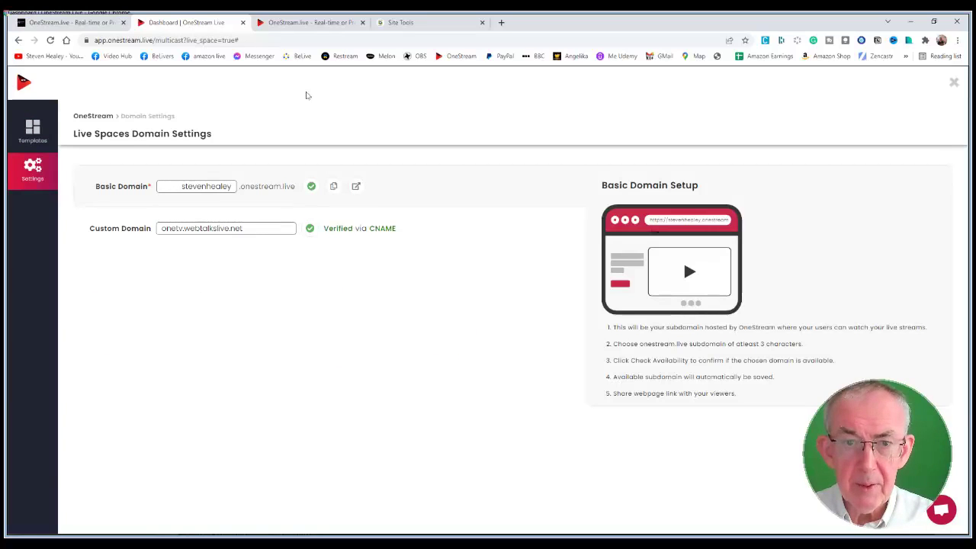
click(309, 25)
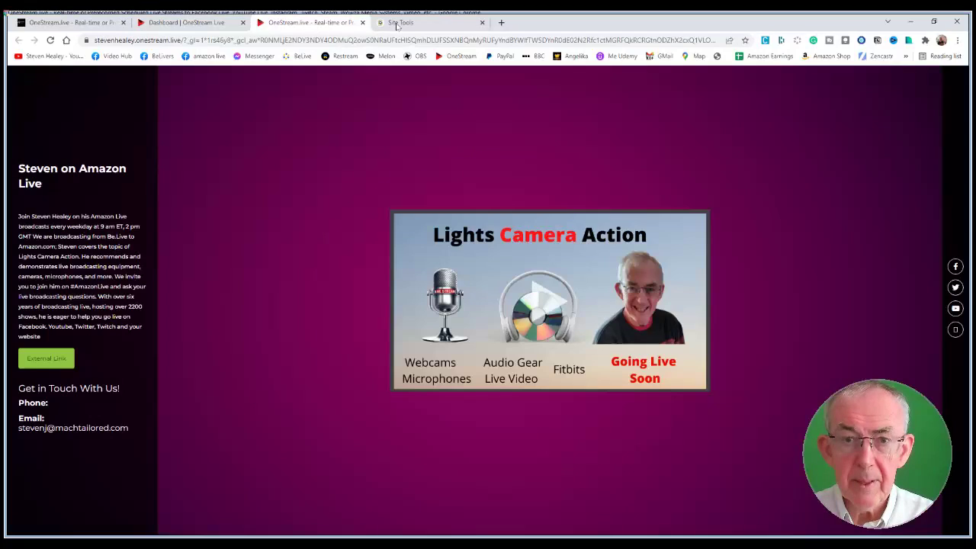
click(400, 22)
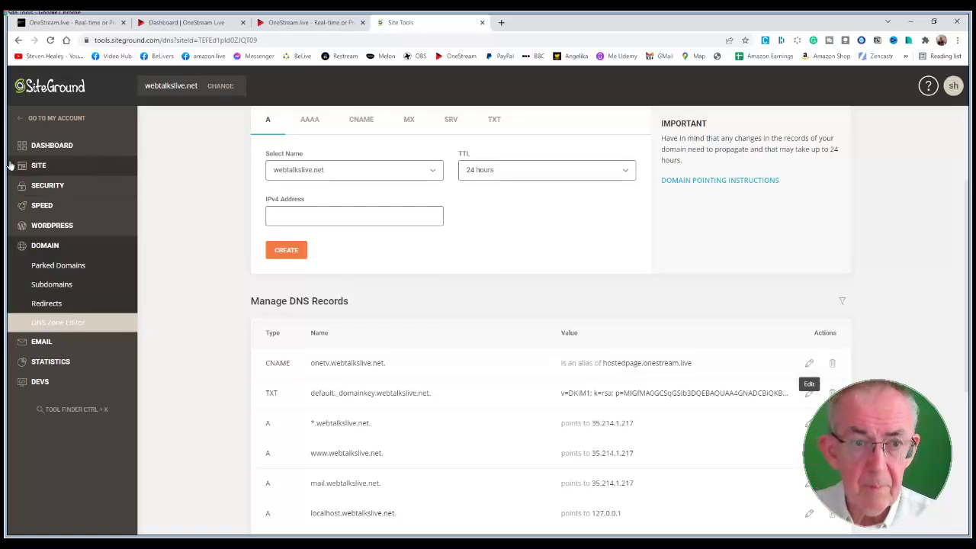
click(97, 25)
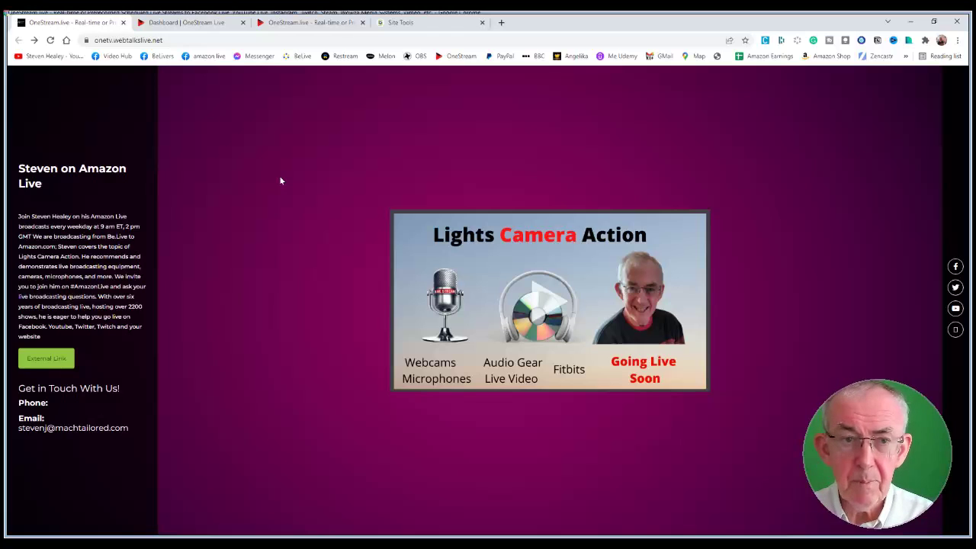
Step: Check the published Delta design in the OneStream template list against the live page at onetv.webtalkslive.net
click(187, 22)
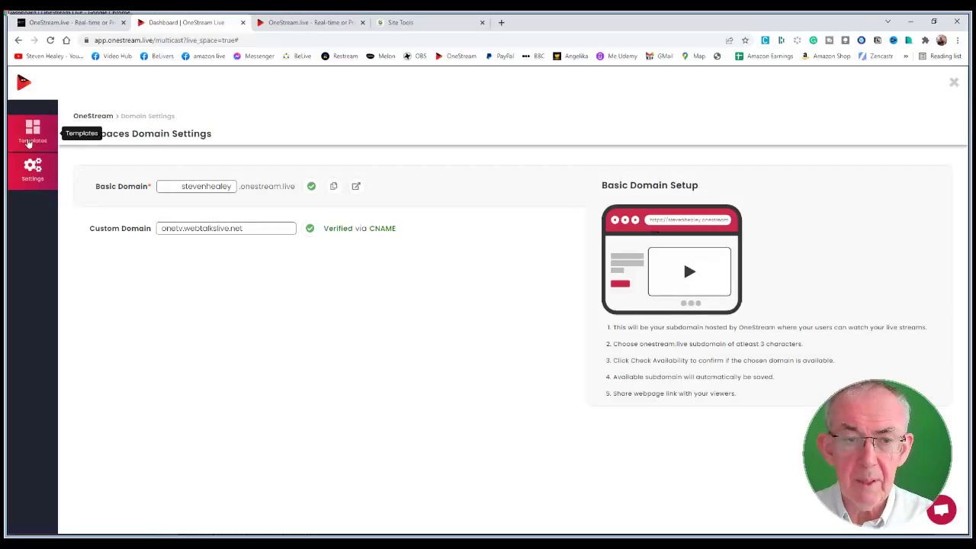
click(28, 143)
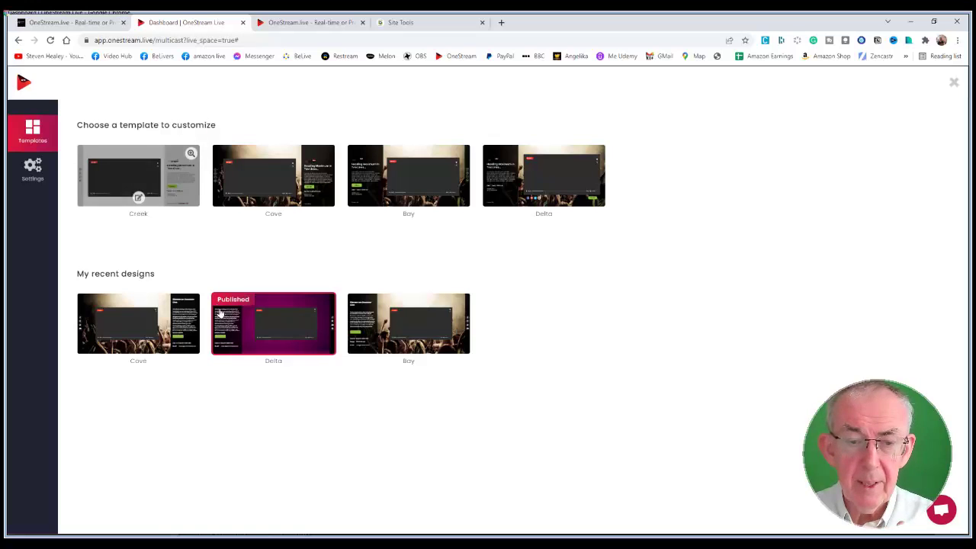
mouse_move(231, 328)
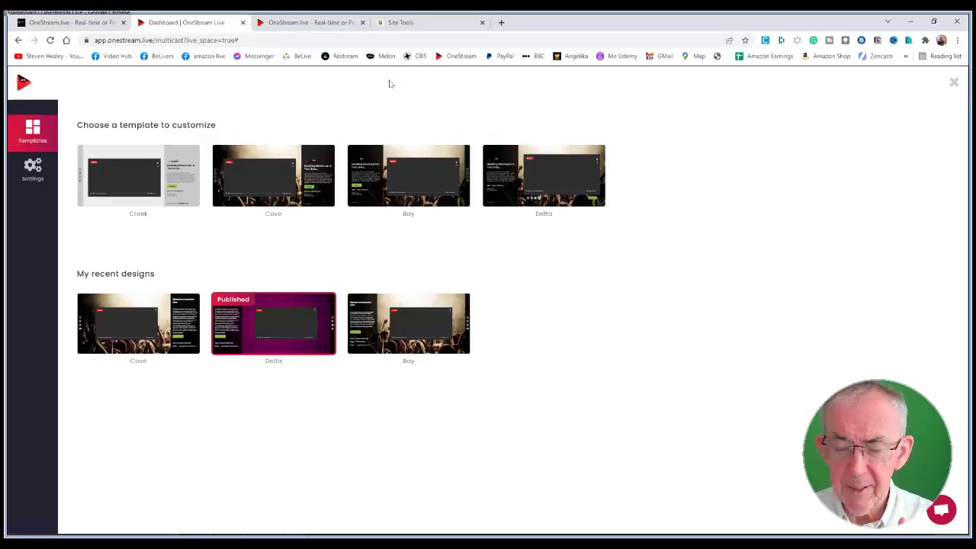
click(55, 26)
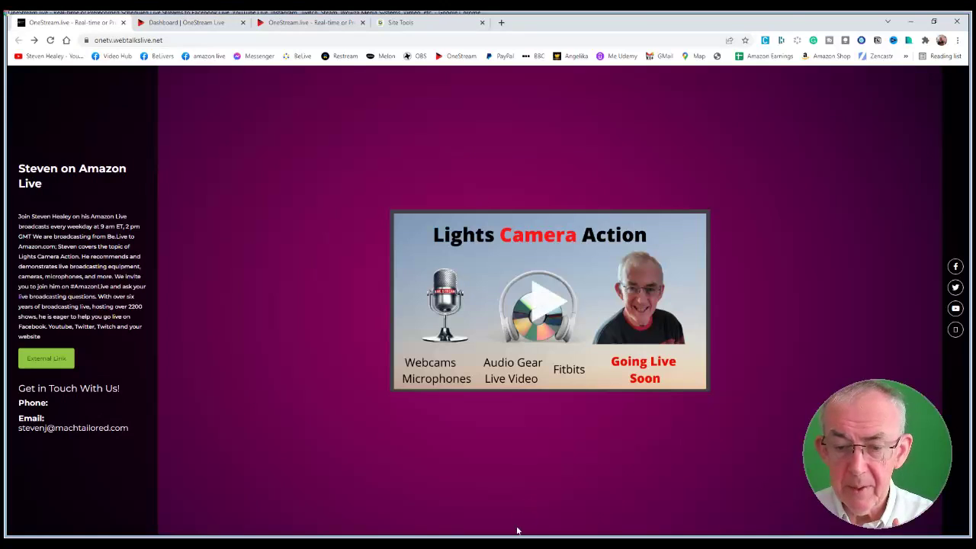